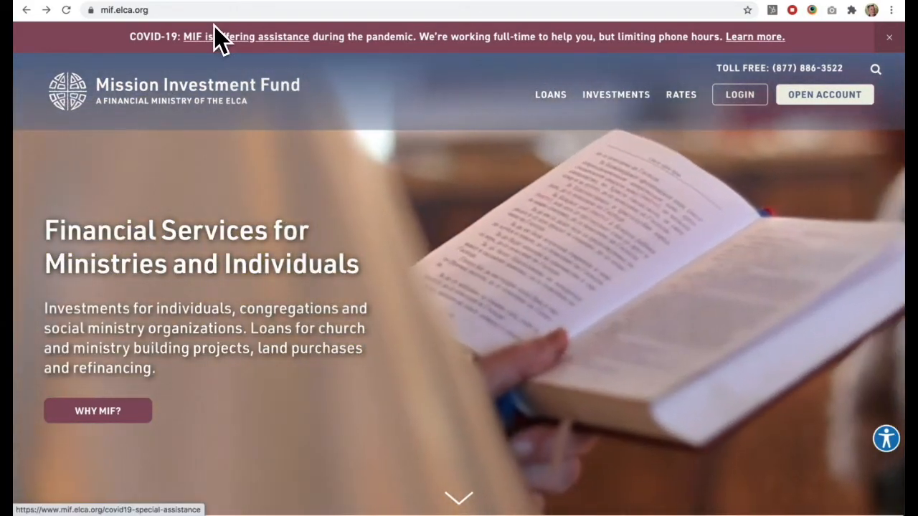
Step: Go to the website's Squarespace administration by adding /config to the mif.elca.org address
click(156, 10)
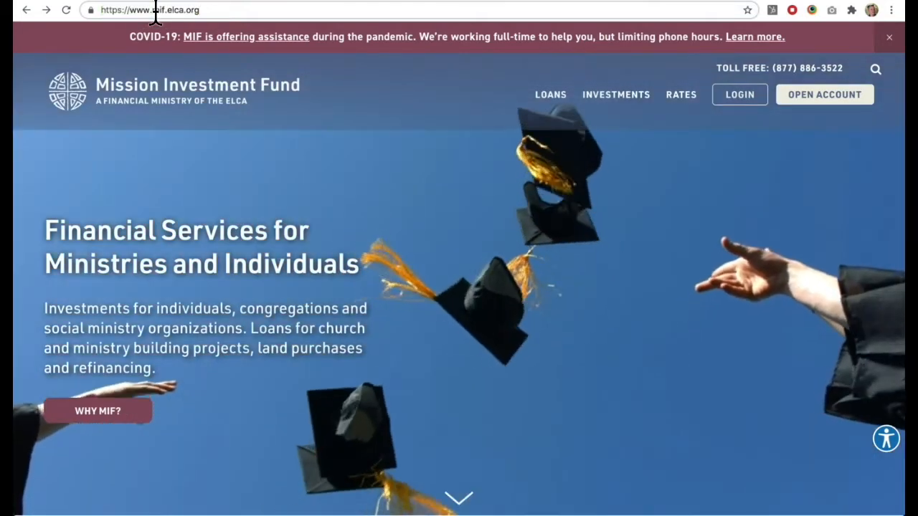
text(/)
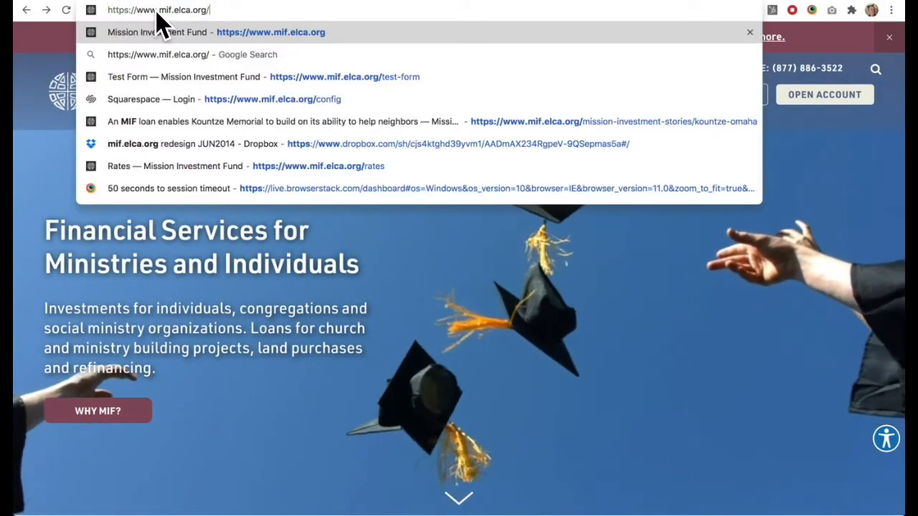
text(config)
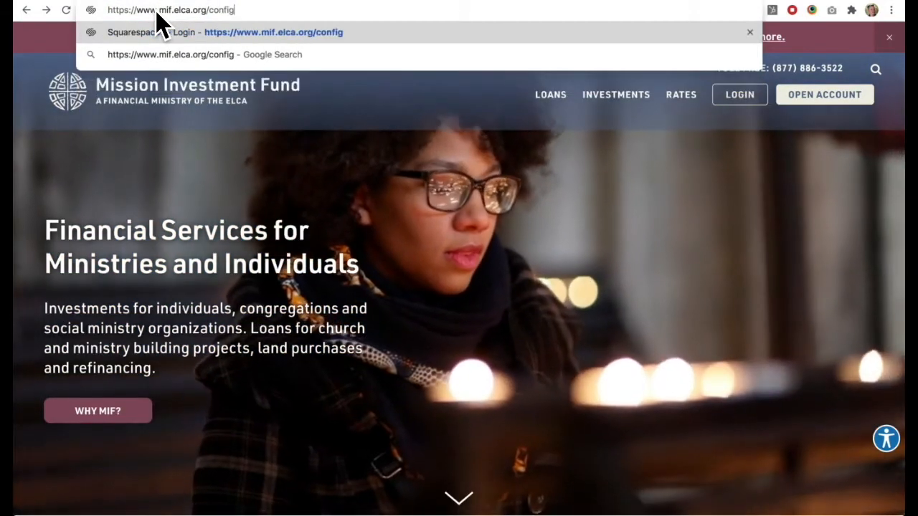
key(Return)
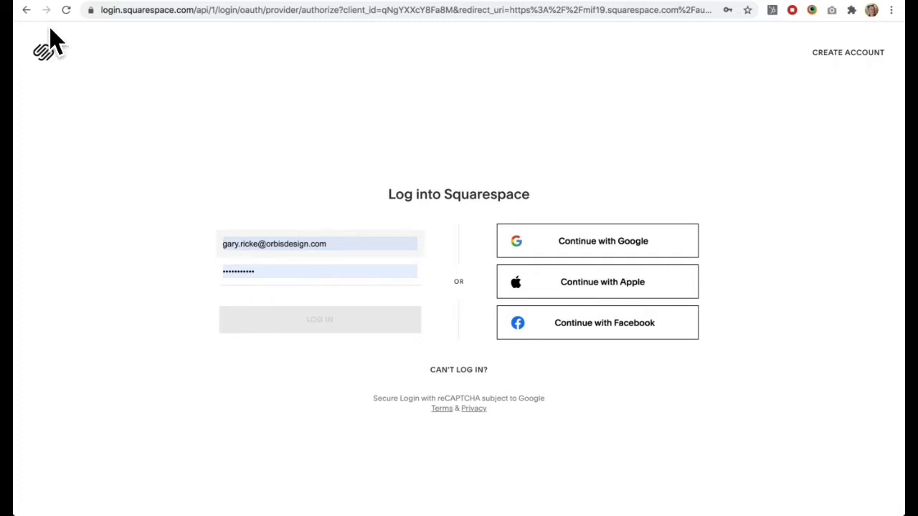
click(29, 12)
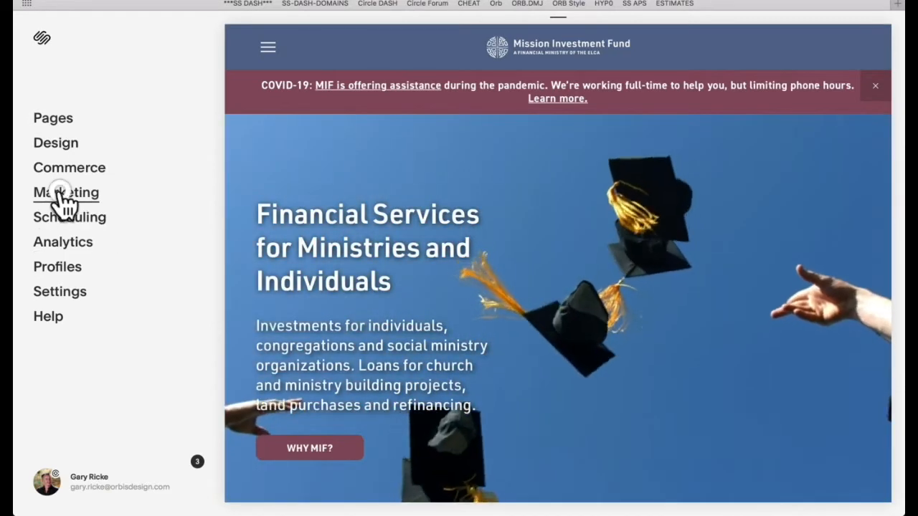
Step: Open the Announcement Bar marketing settings, disable the bar, and enable it again
click(63, 193)
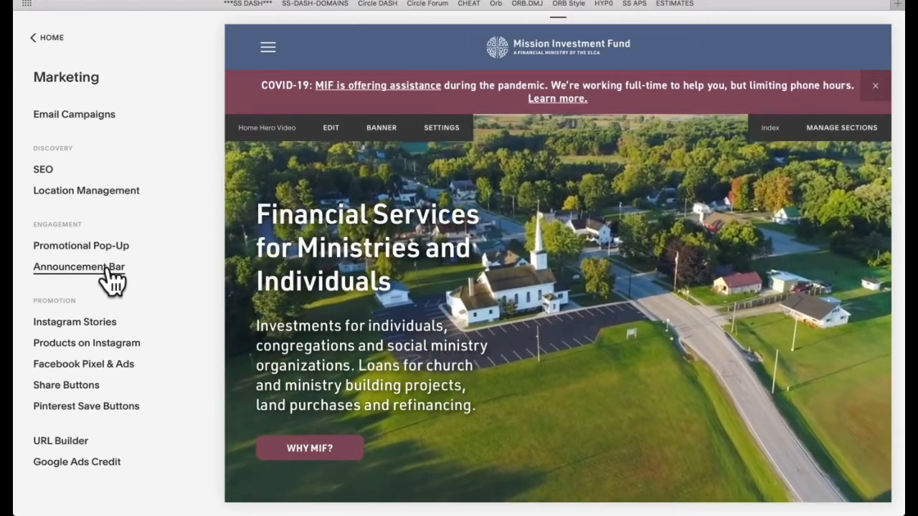
click(111, 278)
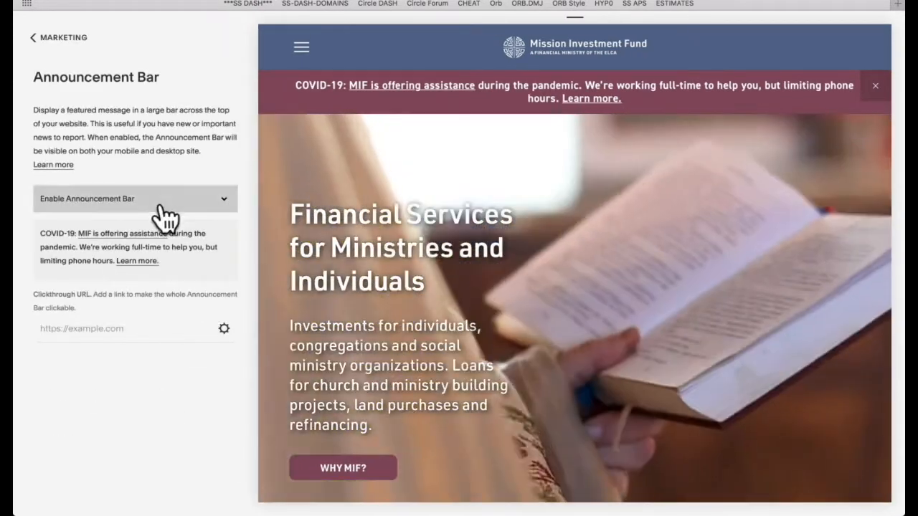
click(164, 200)
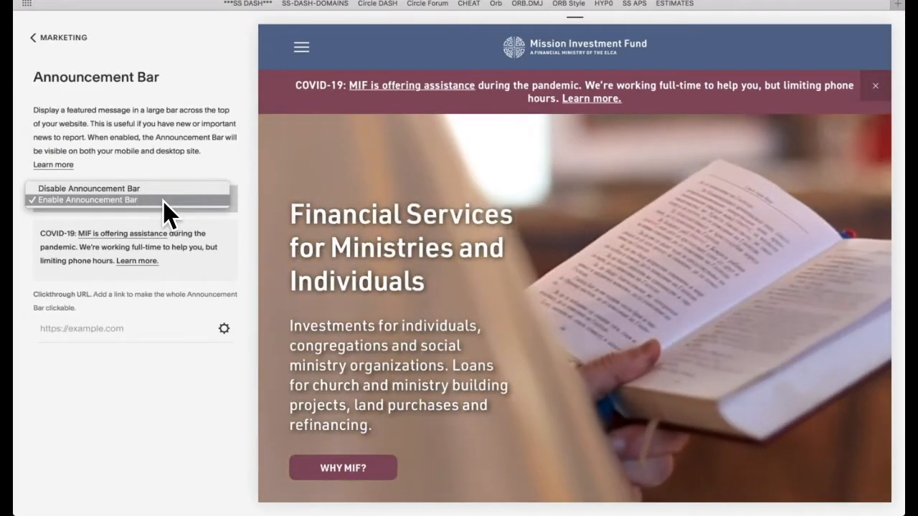
click(159, 189)
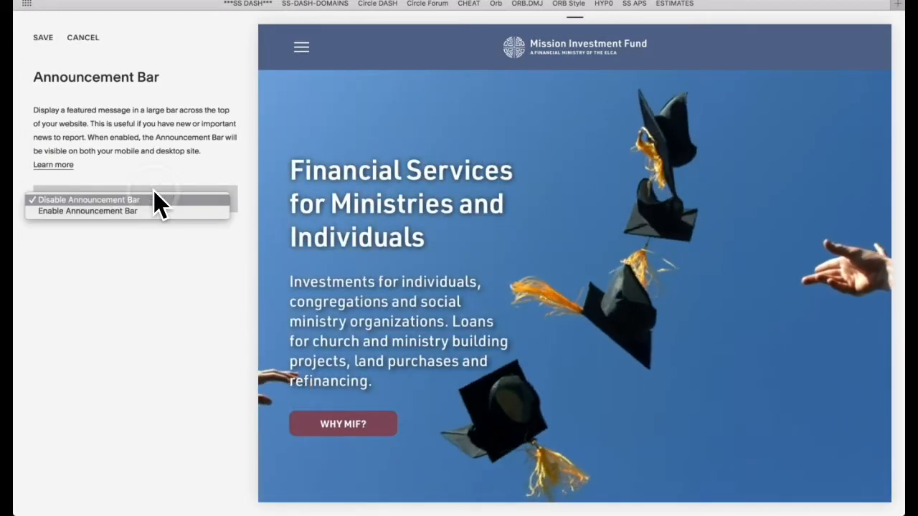
click(136, 211)
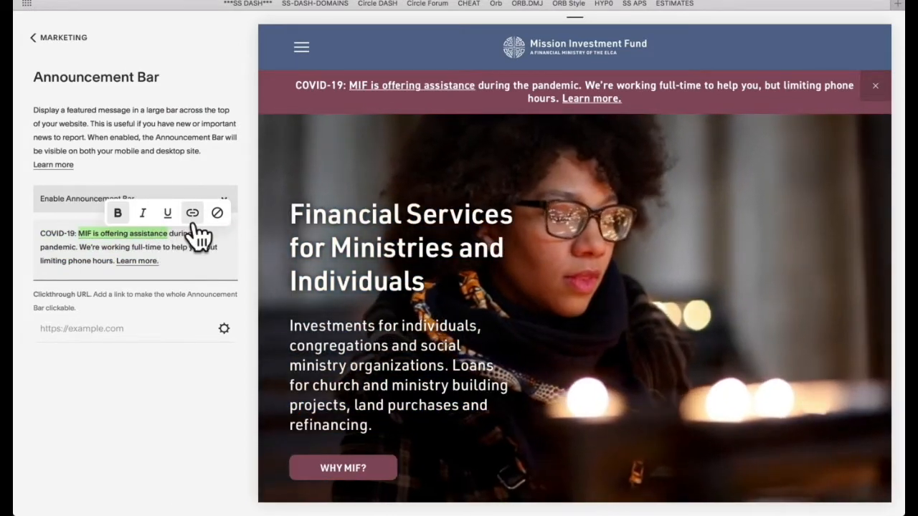
Step: Try pointing the announcement's "MIF is offering assistance" link to the modal presidents letter page in place of its current page
click(192, 215)
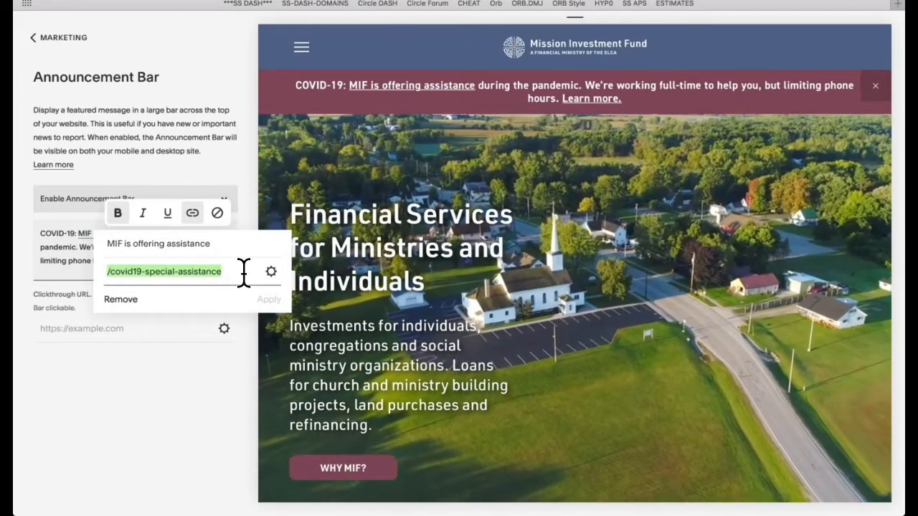
click(271, 273)
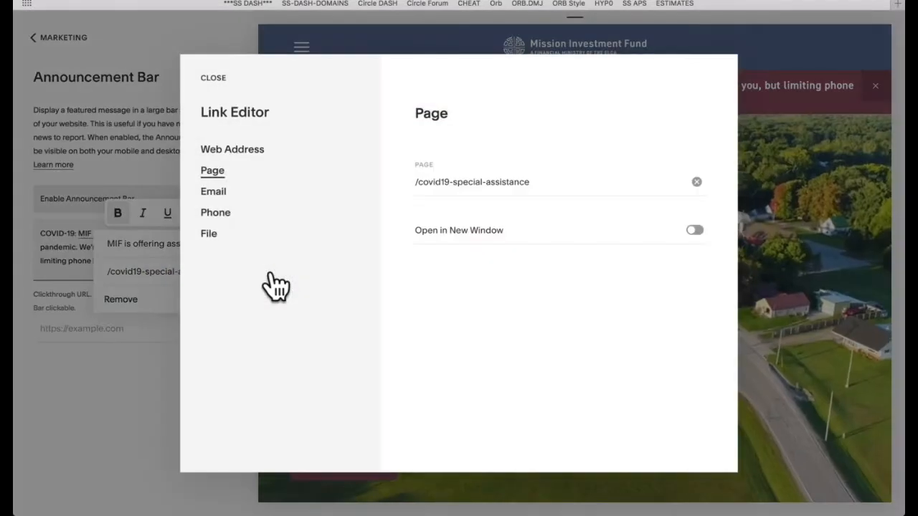
click(695, 182)
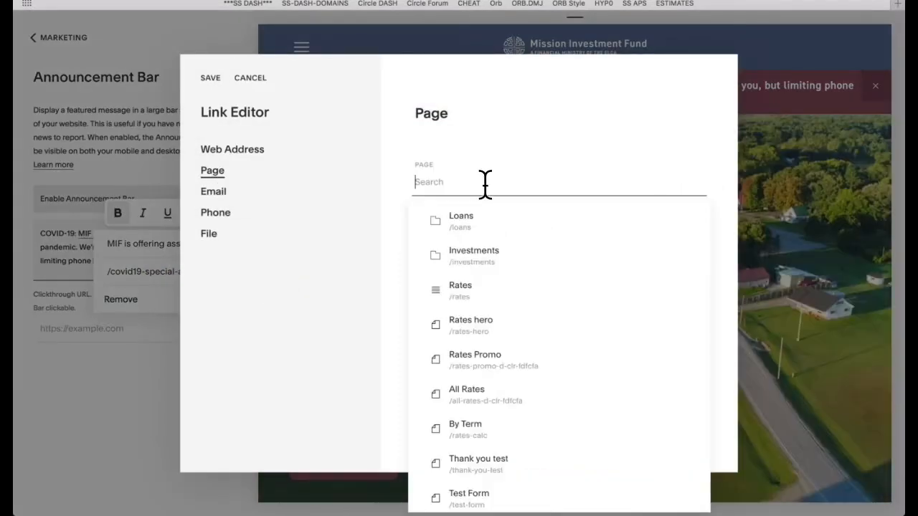
scroll(506, 352, down, 10)
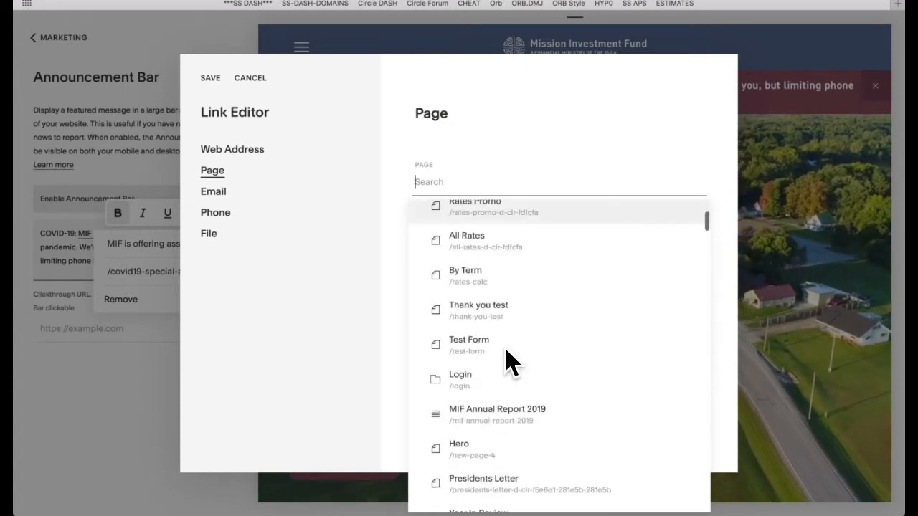
scroll(507, 364, down, 3)
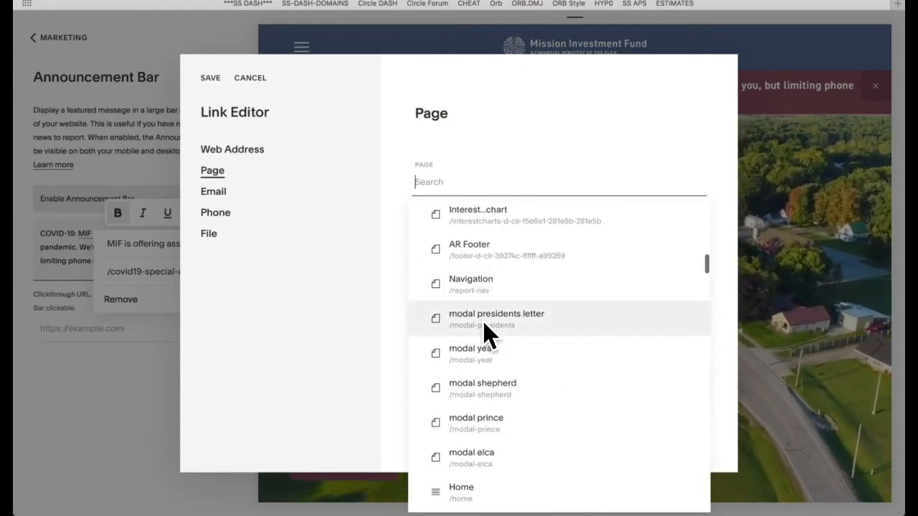
click(486, 331)
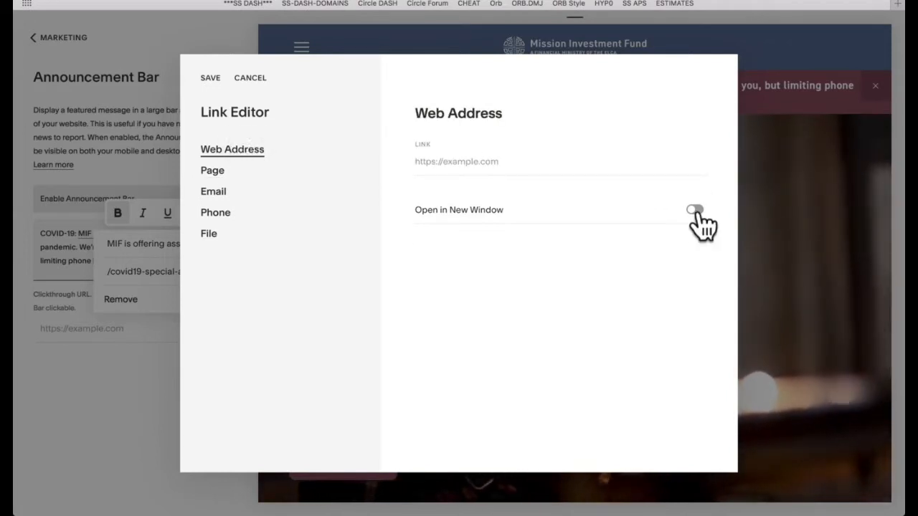
Step: Try the Open in New Window option for a web address link, return to the page link, and discard the link changes
click(694, 212)
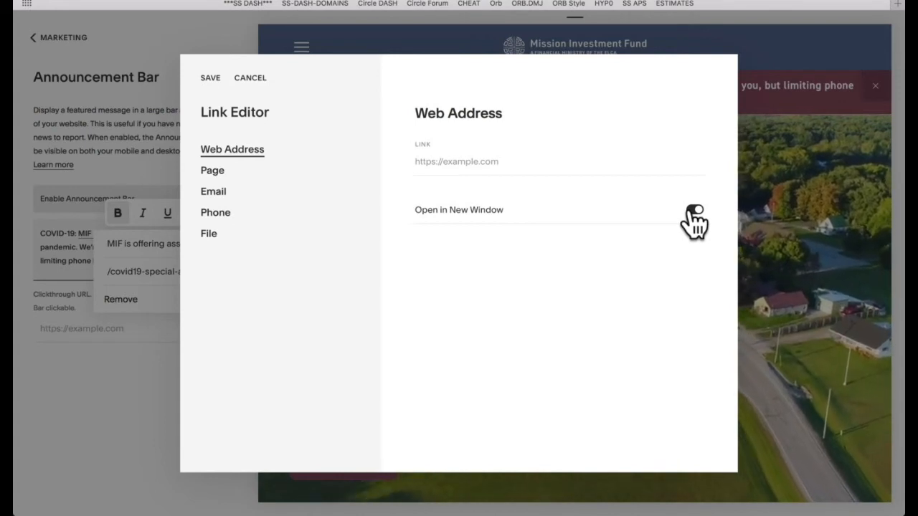
click(690, 210)
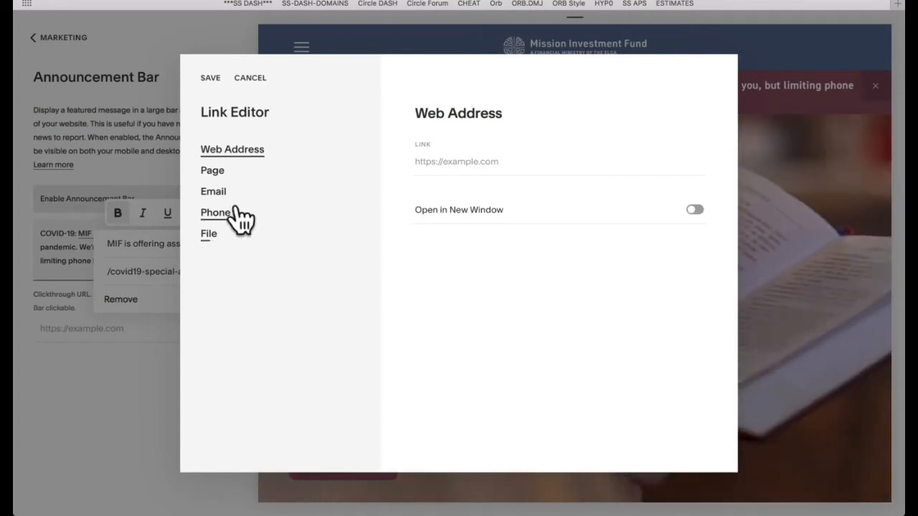
click(215, 174)
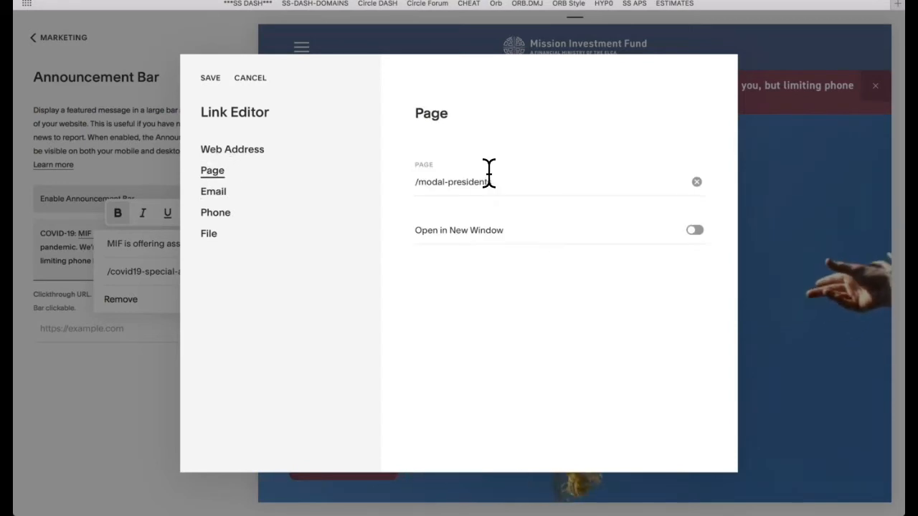
click(251, 79)
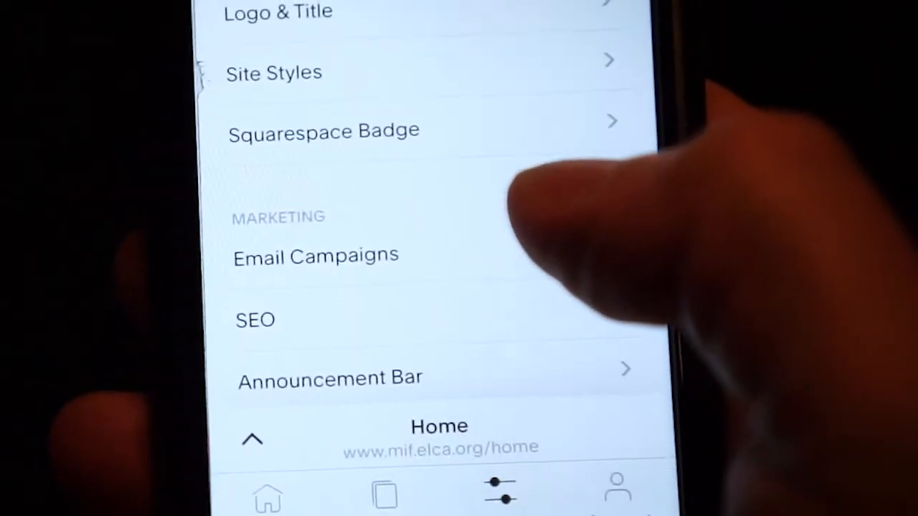
scroll(437, 251, down, 5)
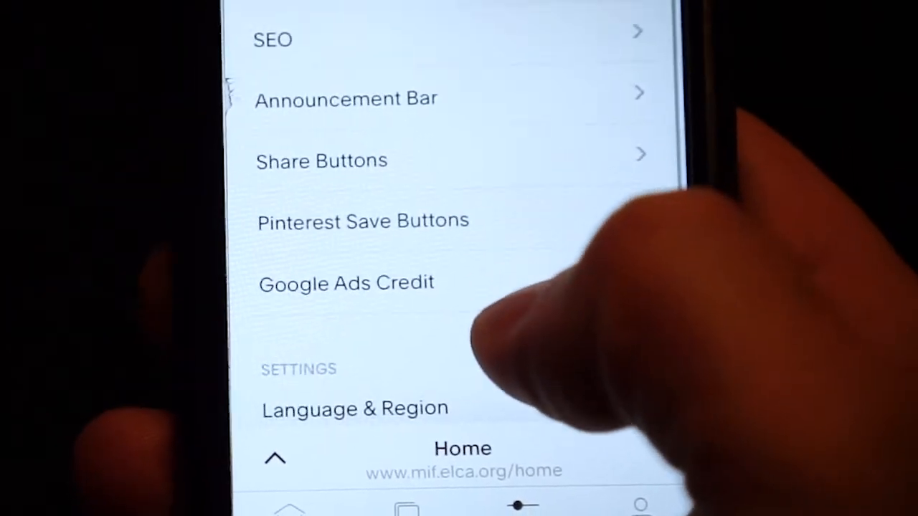
scroll(488, 322, up, 1)
click(412, 149)
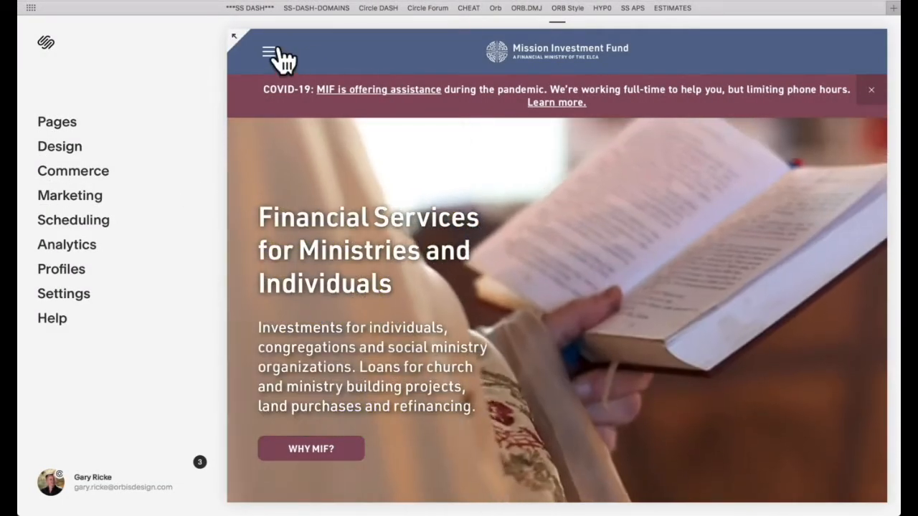
Step: Preview the Login page from the site menu, and load the Home page from the Not Linked pages
click(272, 53)
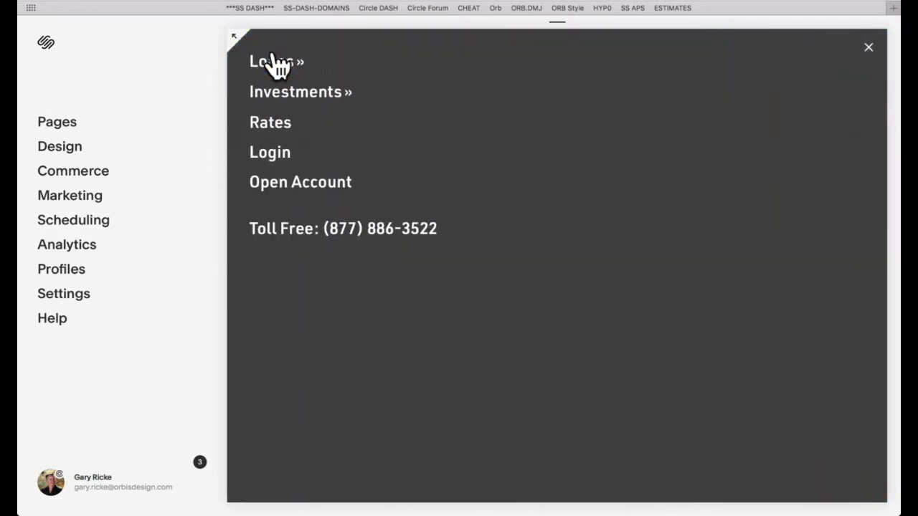
click(268, 152)
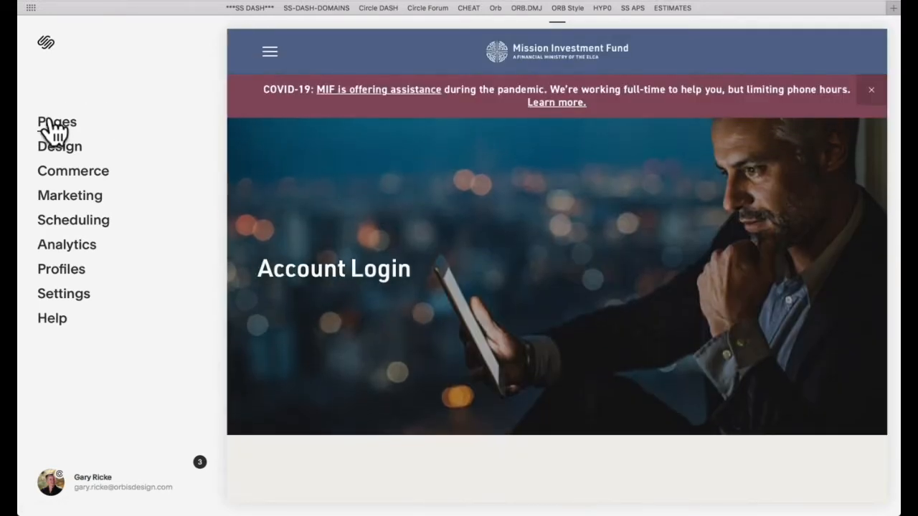
click(53, 122)
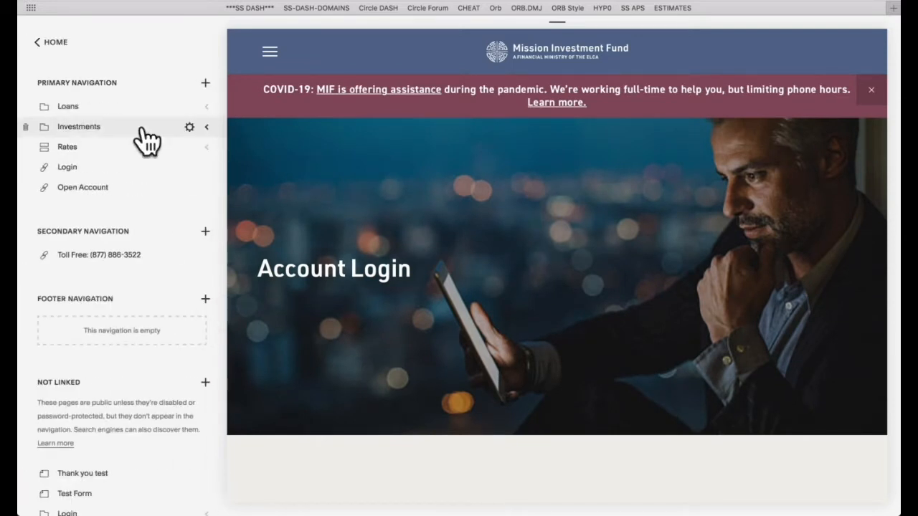
scroll(146, 296, down, 4)
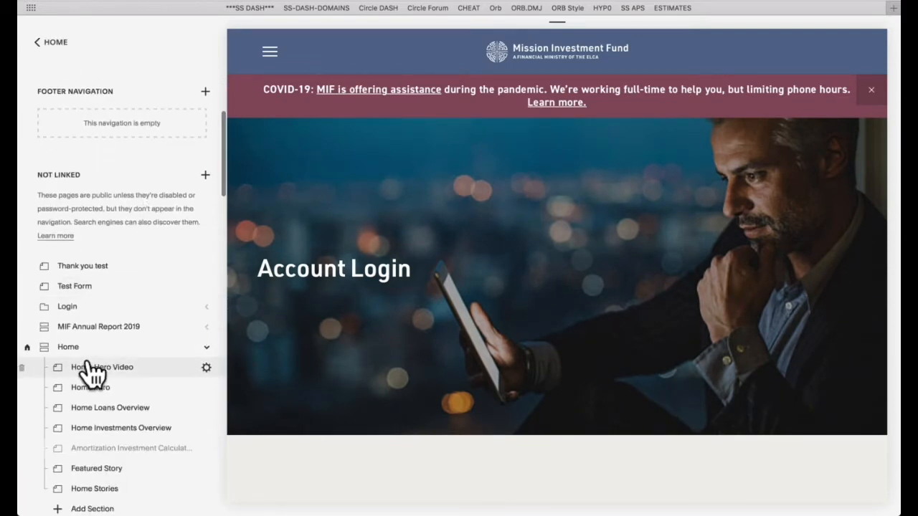
click(86, 346)
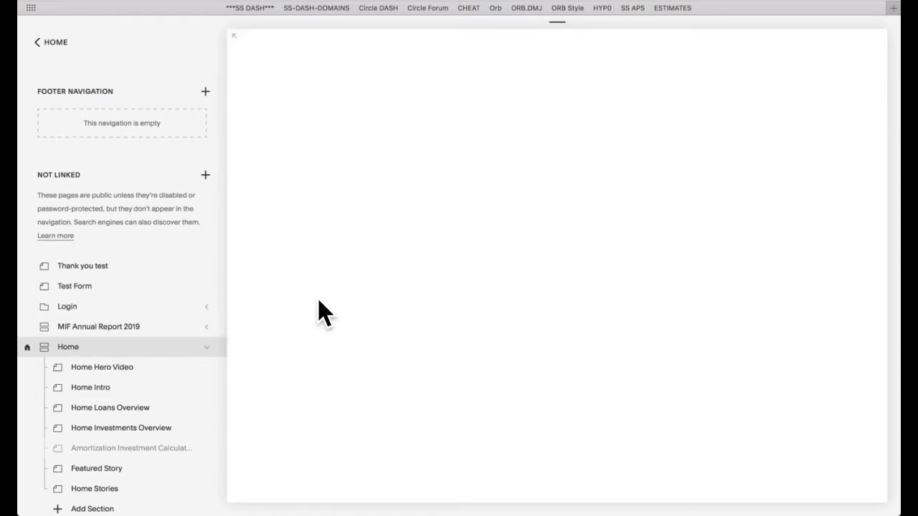
Step: Compare the primary navigation entries with the live site's Loans and Investments dropdown menus, and inspect the pages inside the Loans folder
scroll(148, 361, up, 5)
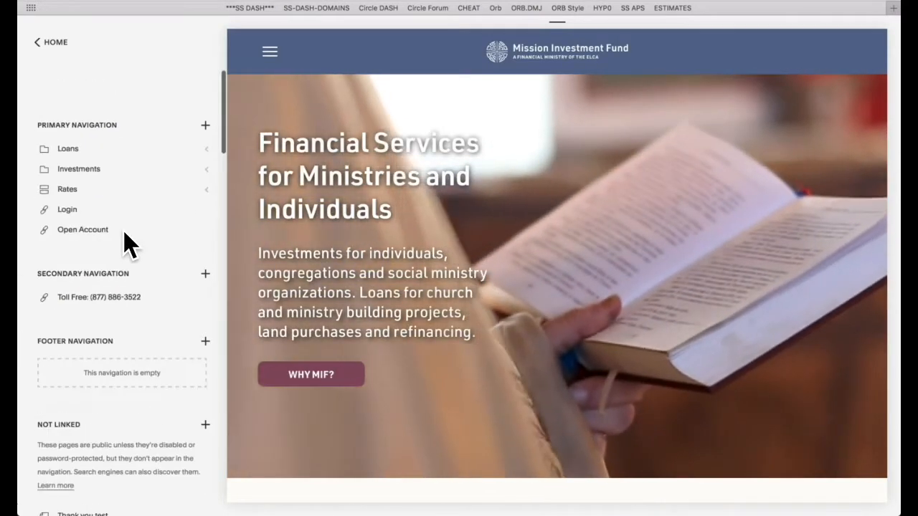
scroll(125, 236, down, 1)
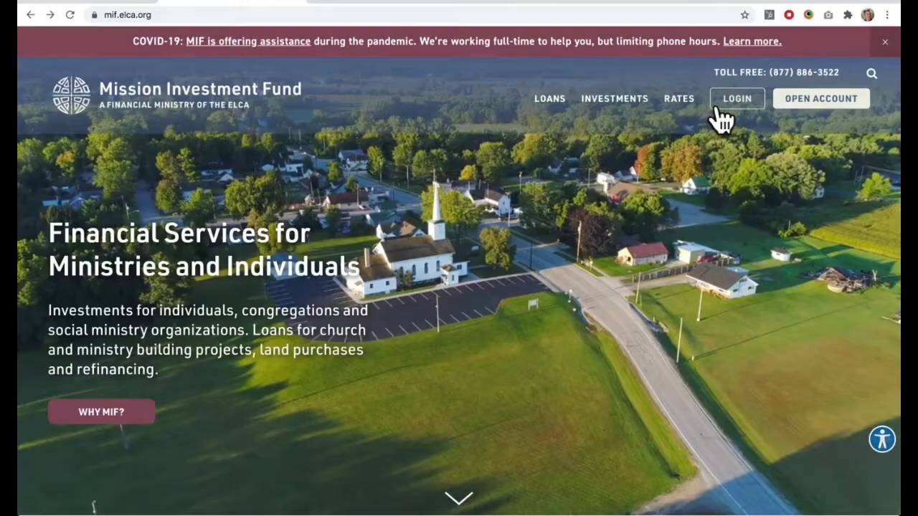
mouse_move(547, 107)
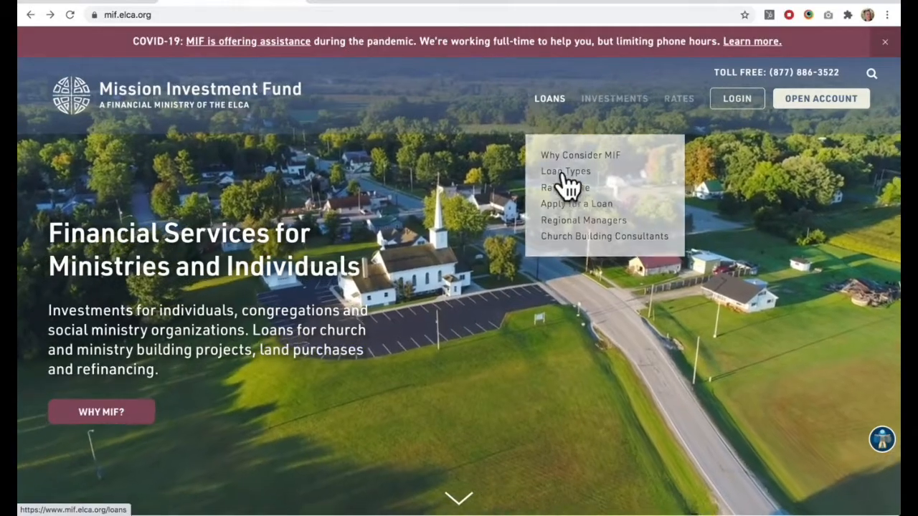
mouse_move(629, 102)
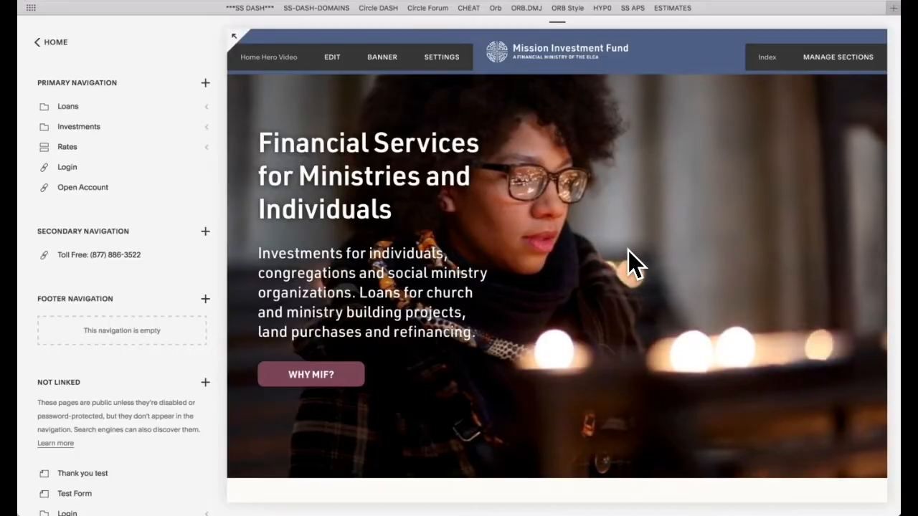
click(206, 106)
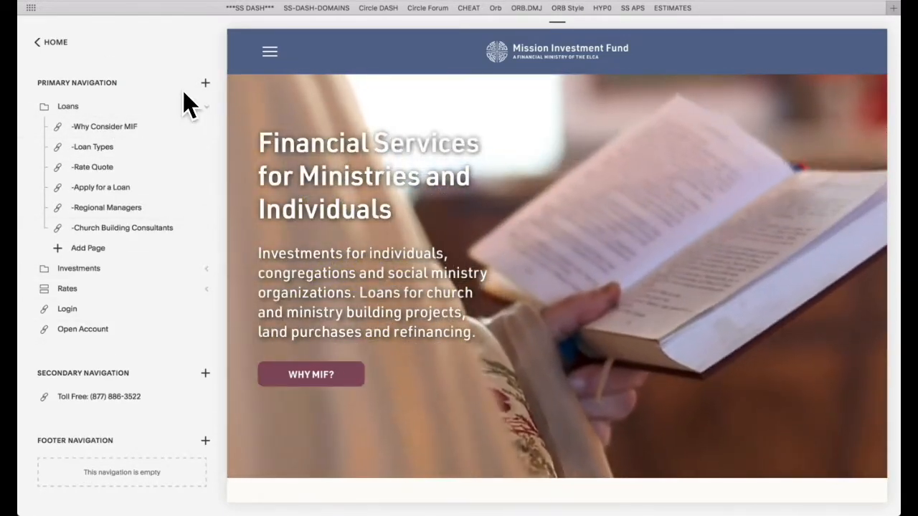
click(205, 107)
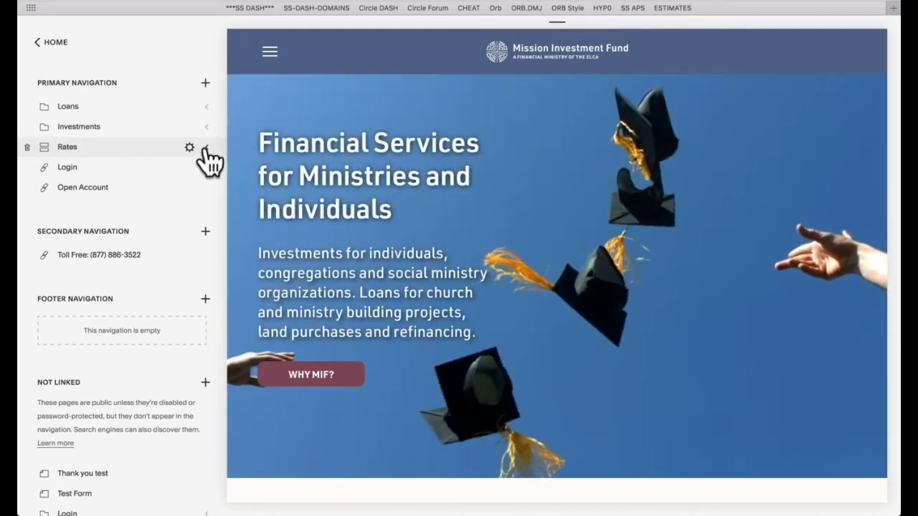
Step: Expand the Home index under Not Linked to examine its page sections
scroll(188, 277, down, 5)
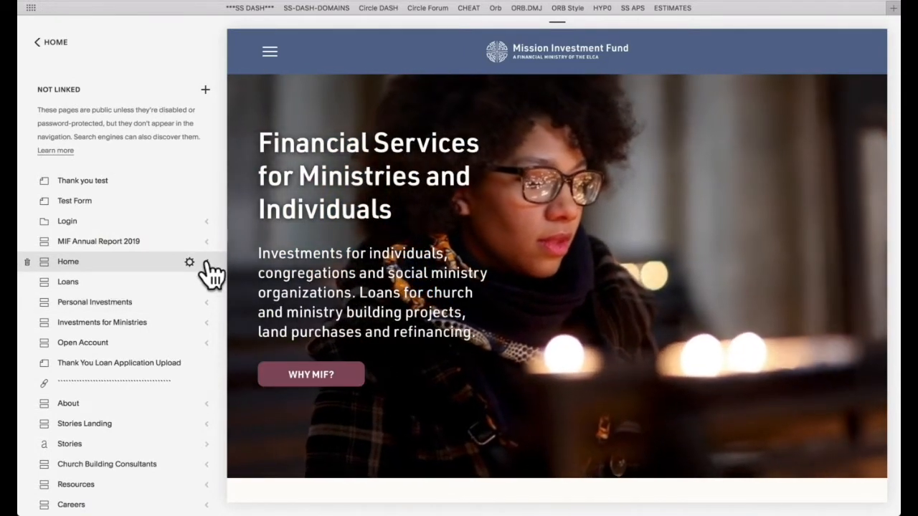
click(207, 262)
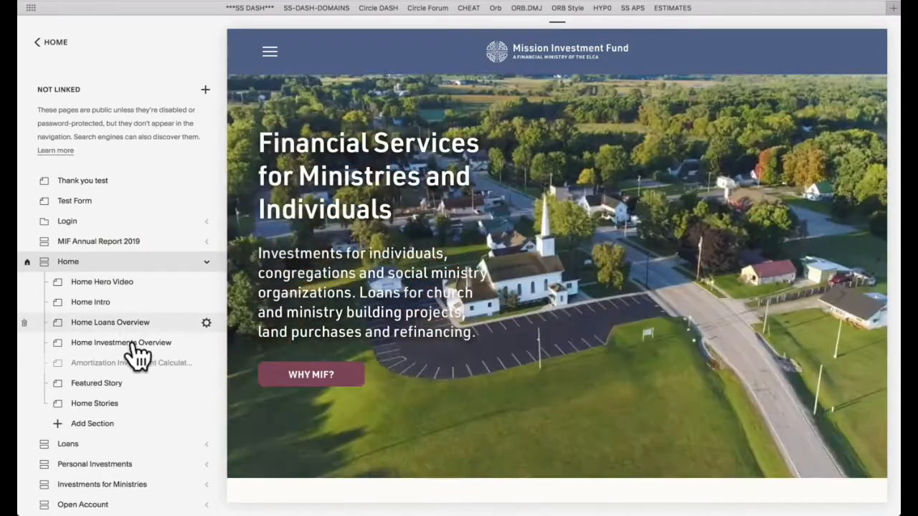
Step: Preview the upper Home page sections, and inspect the Home Hero Video section's banner media settings without changing them
mouse_move(321, 307)
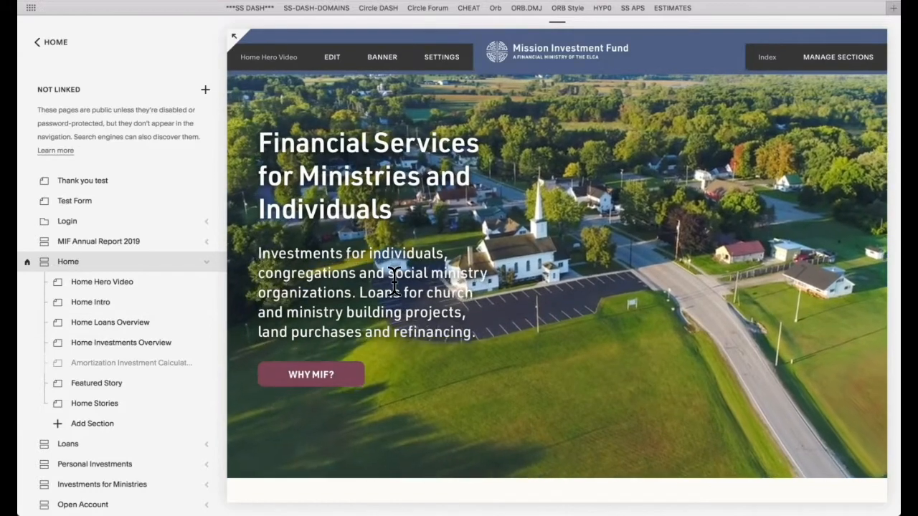
scroll(395, 216, down, 2)
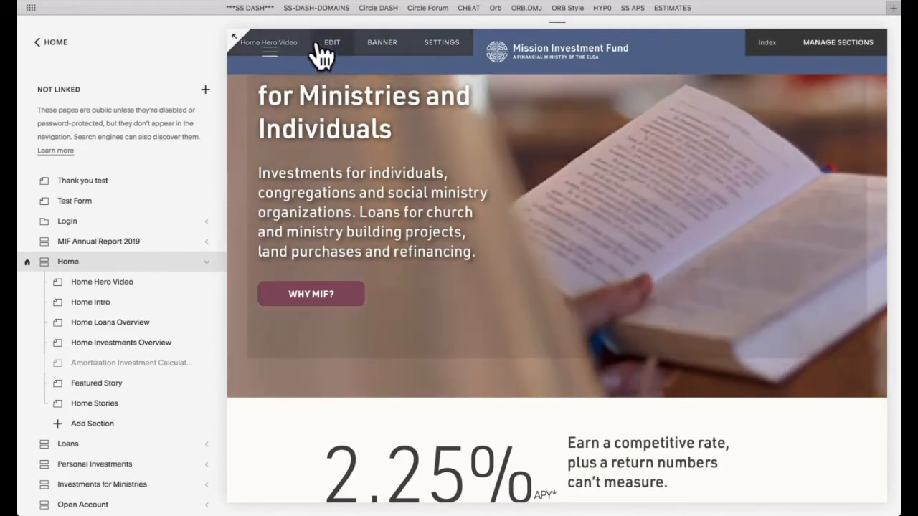
scroll(444, 269, down, 6)
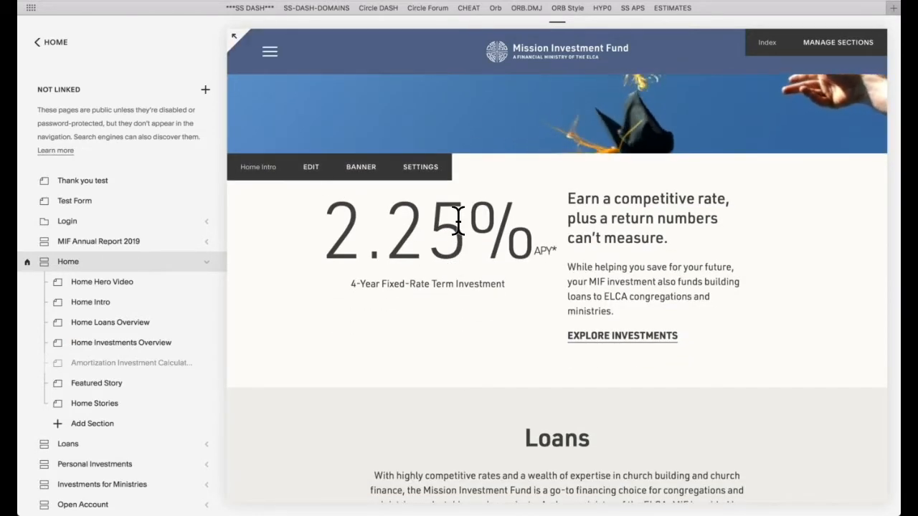
scroll(432, 233, up, 6)
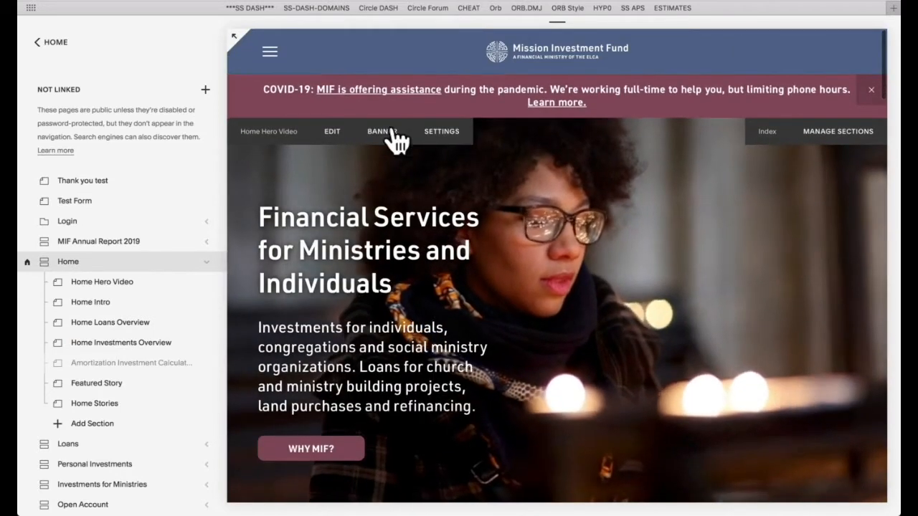
click(385, 133)
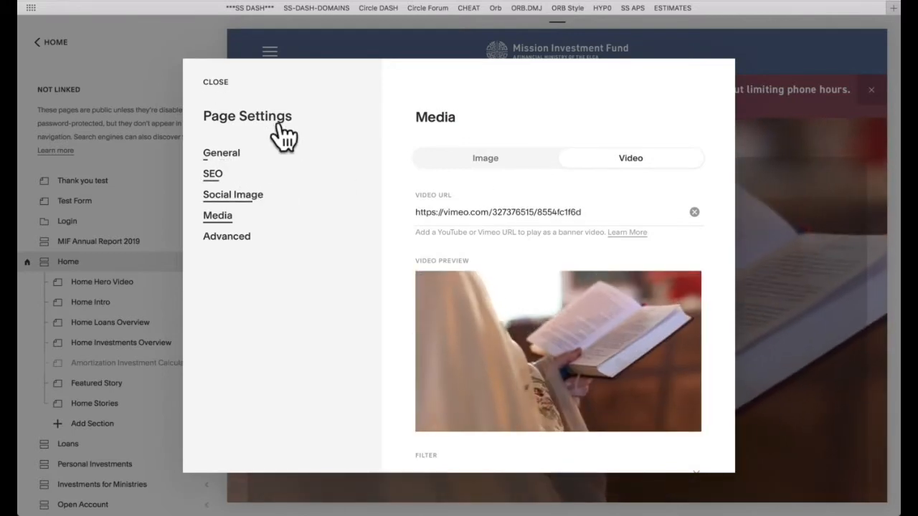
click(218, 83)
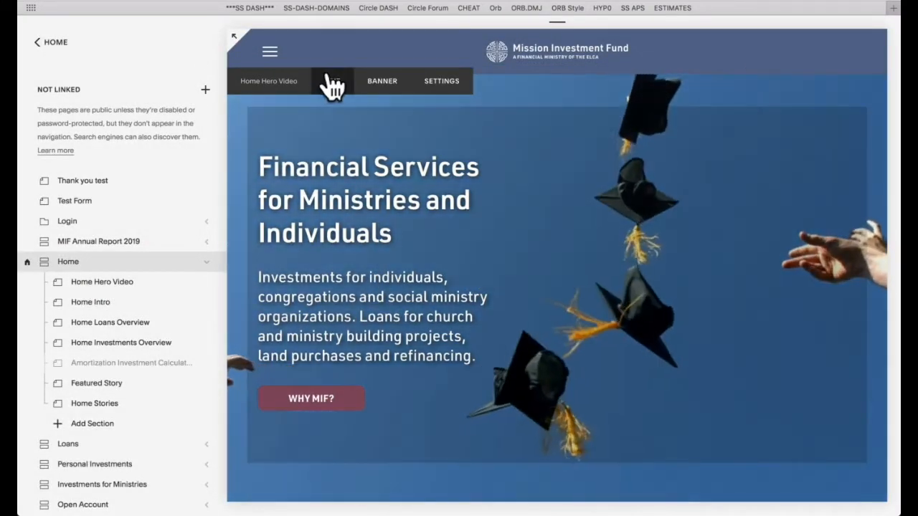
Step: Inspect the Home Hero Video section's editable heading, intro text and WHY MIF? button settings, and leave the editor without saving
click(329, 81)
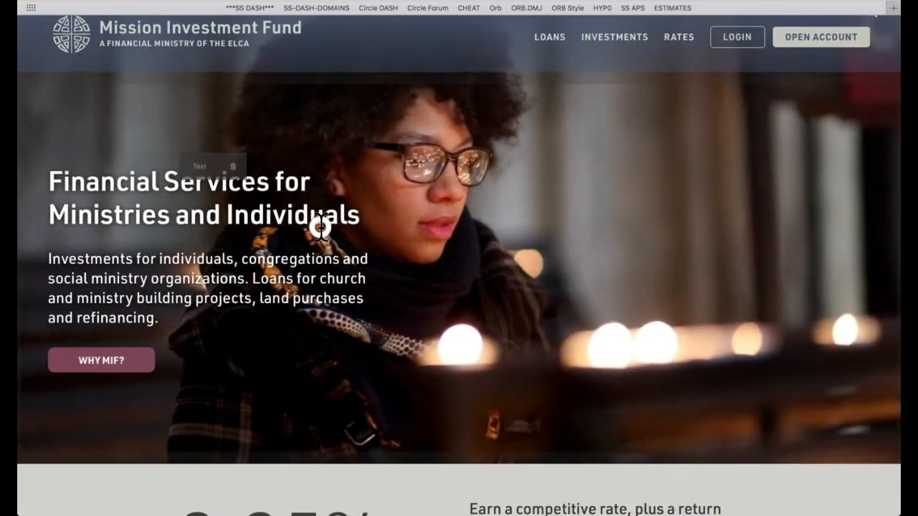
click(323, 218)
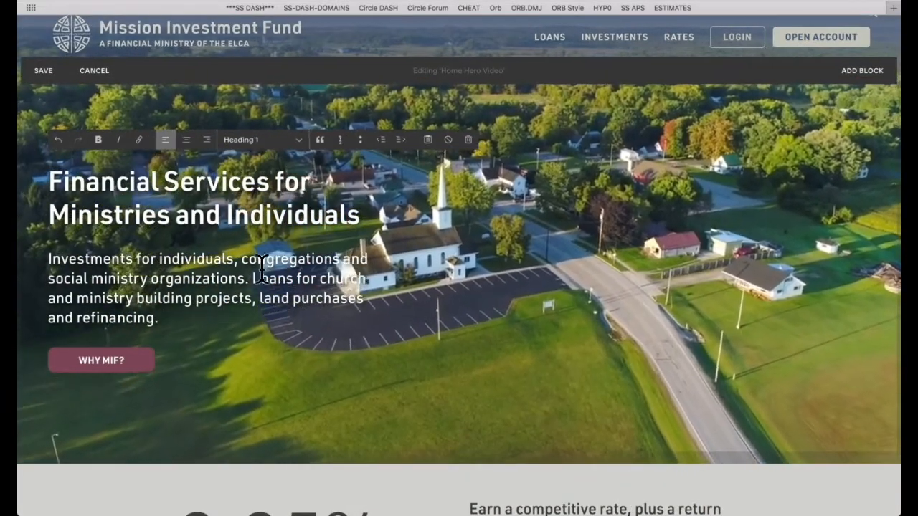
click(261, 259)
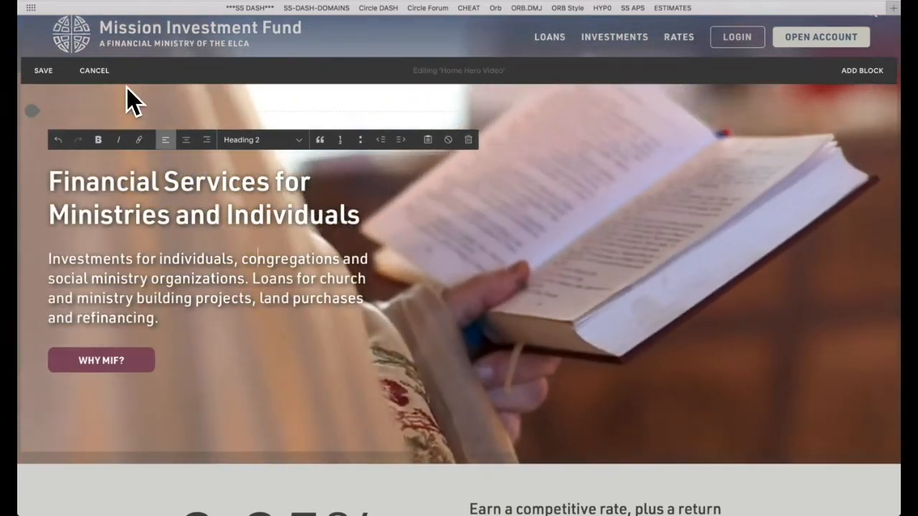
mouse_move(123, 358)
click(223, 352)
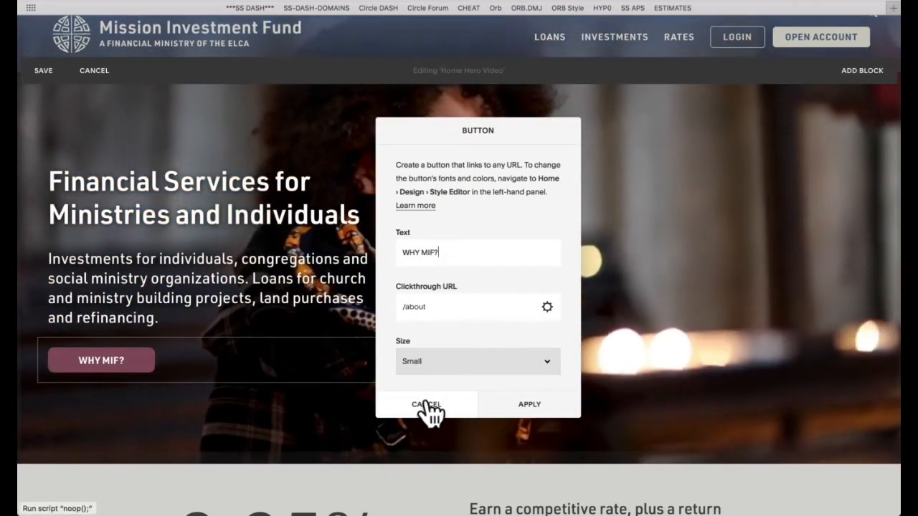
click(427, 406)
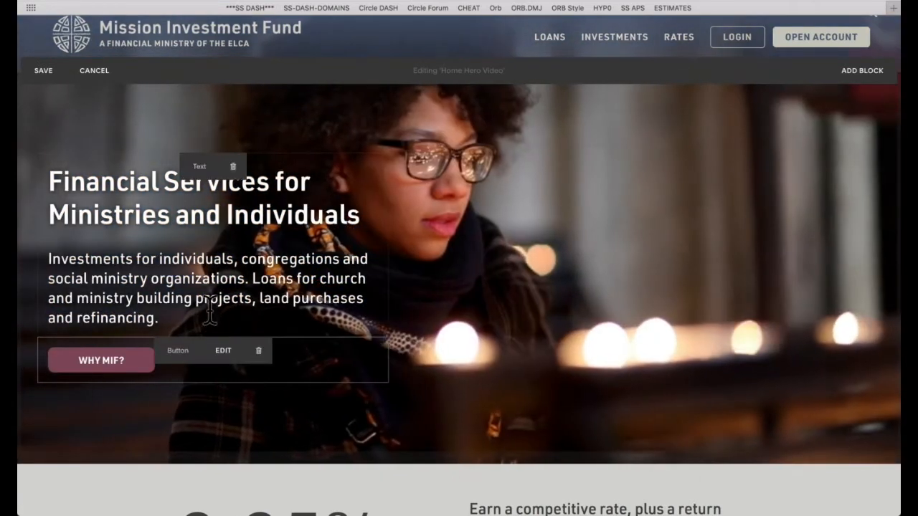
click(201, 301)
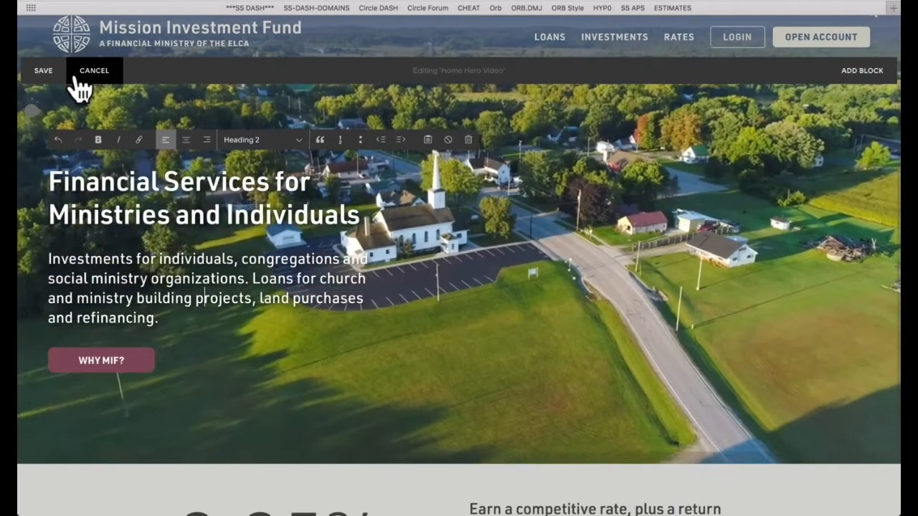
click(89, 72)
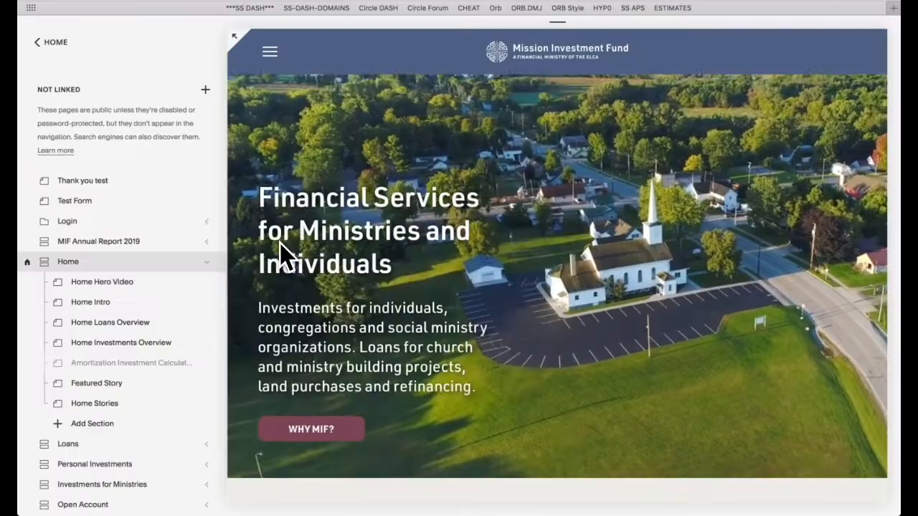
Step: Open the Home Loans Overview section for editing to inspect its intro text block
scroll(279, 243, down, 5)
click(352, 137)
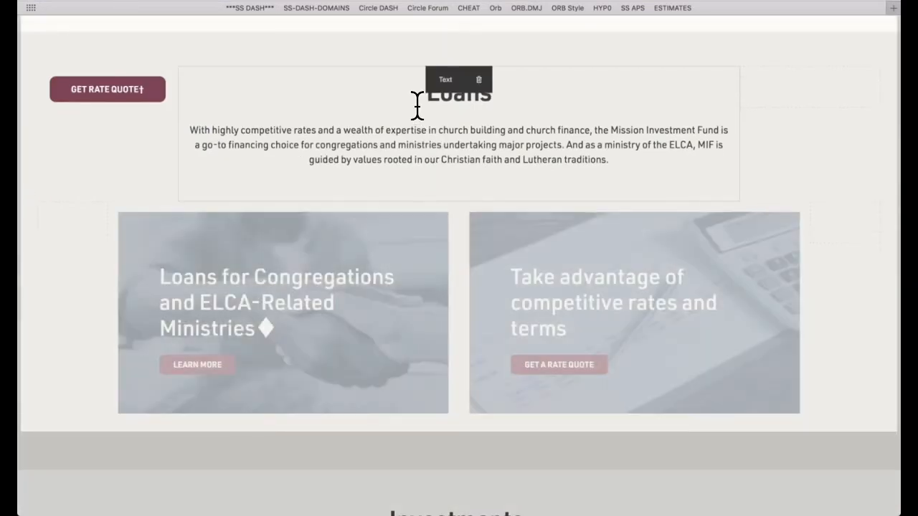
click(410, 127)
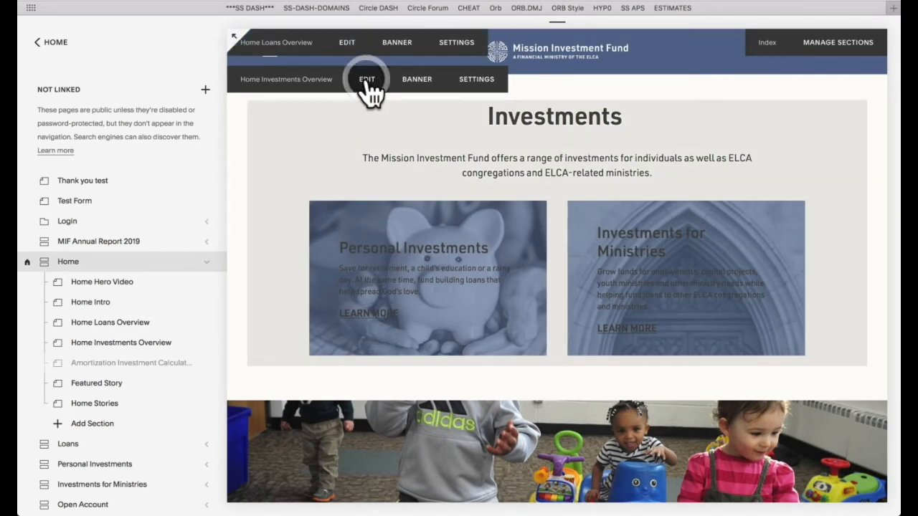
Step: Inspect the Personal Investments image block's settings and overlay text in Home Investments Overview, and exit the section editor
click(367, 80)
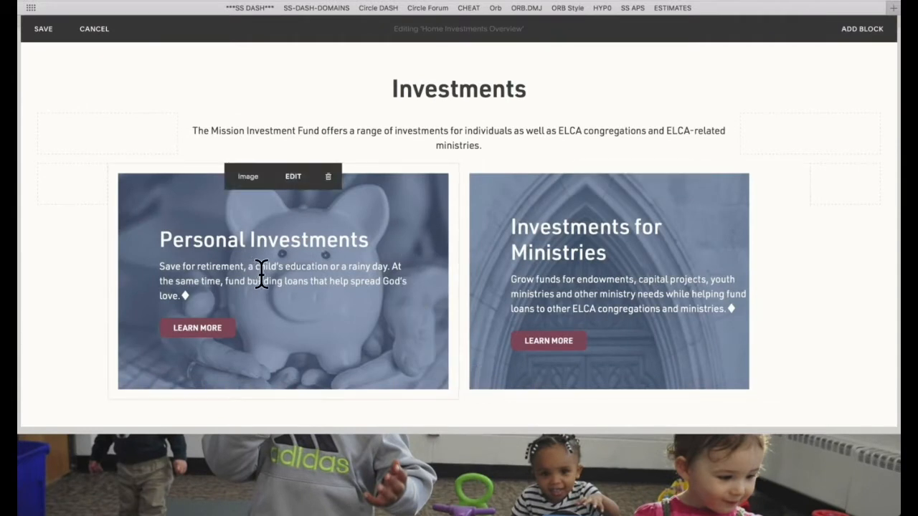
click(292, 177)
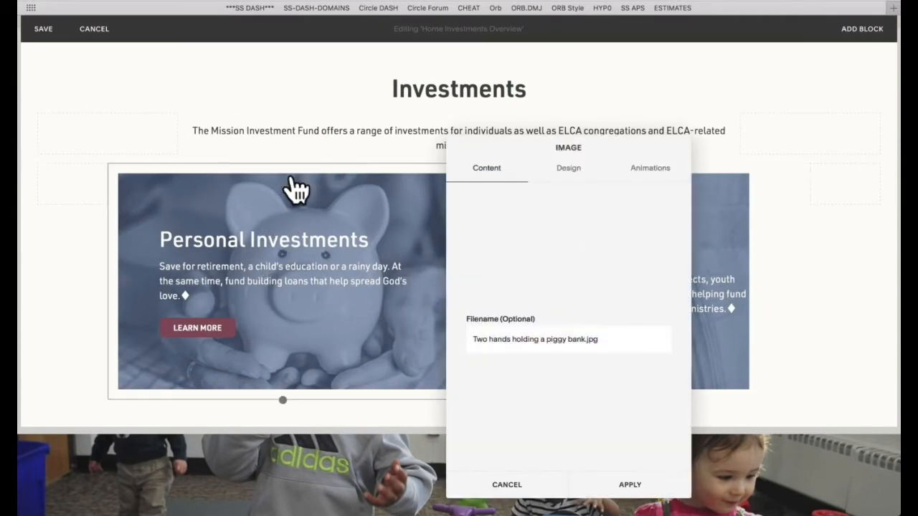
click(510, 487)
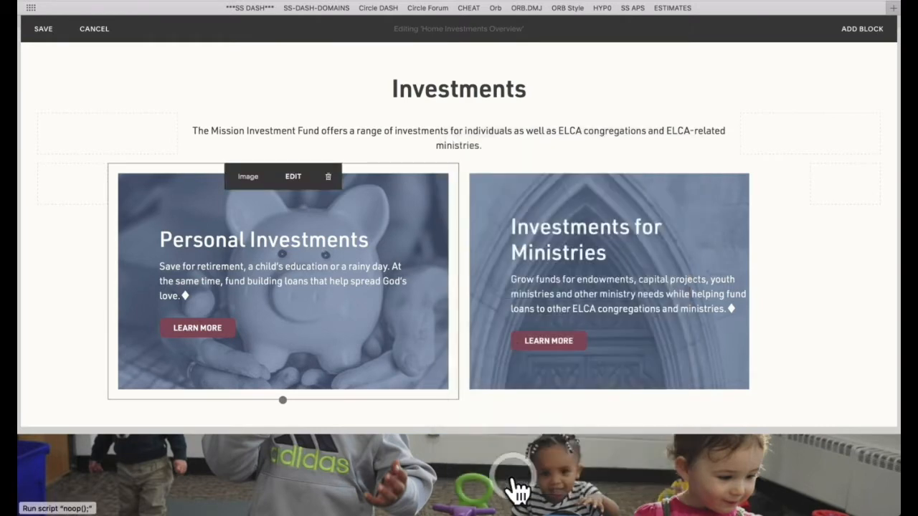
click(277, 281)
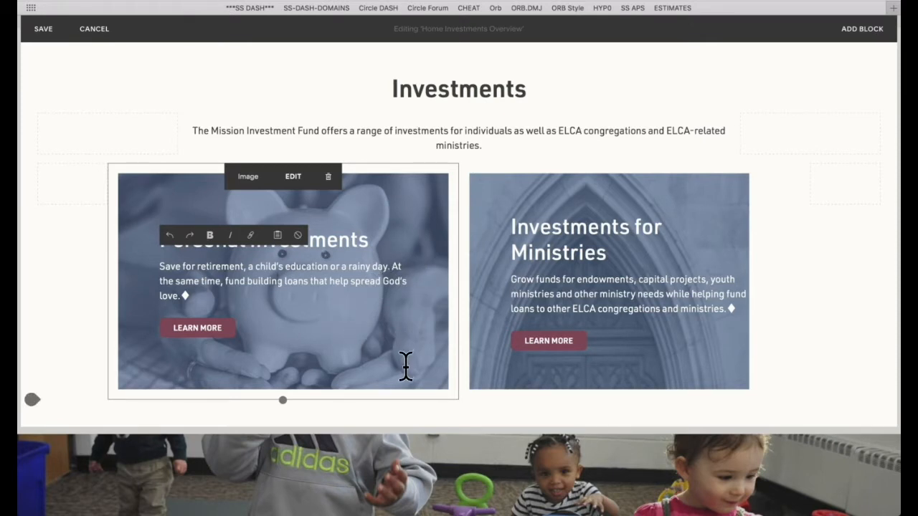
click(345, 237)
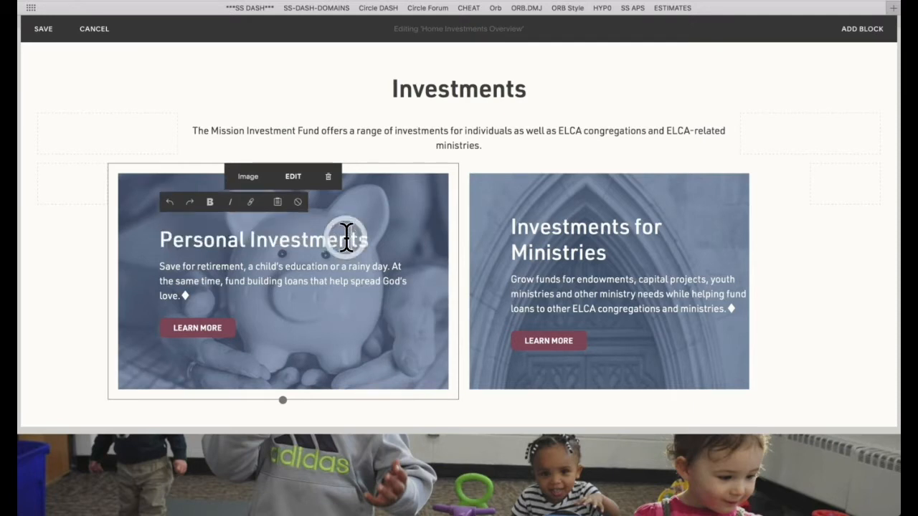
click(343, 259)
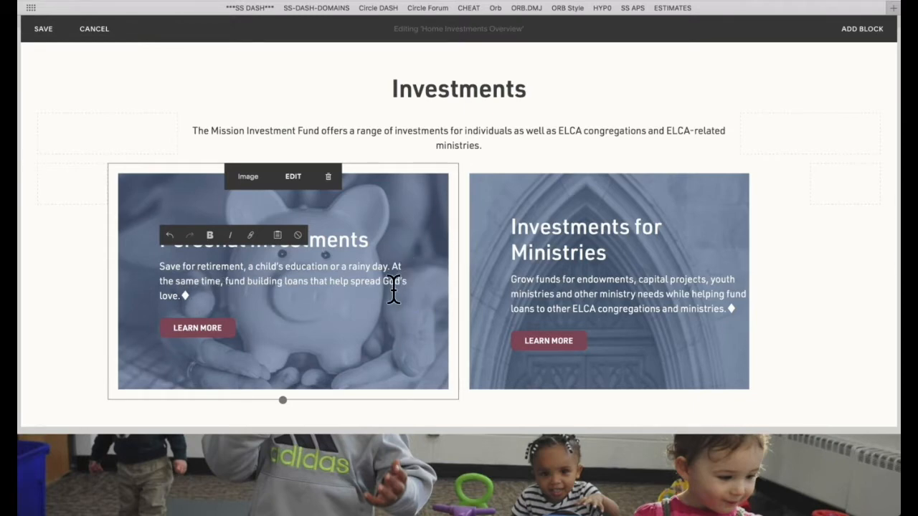
scroll(411, 263, down, 10)
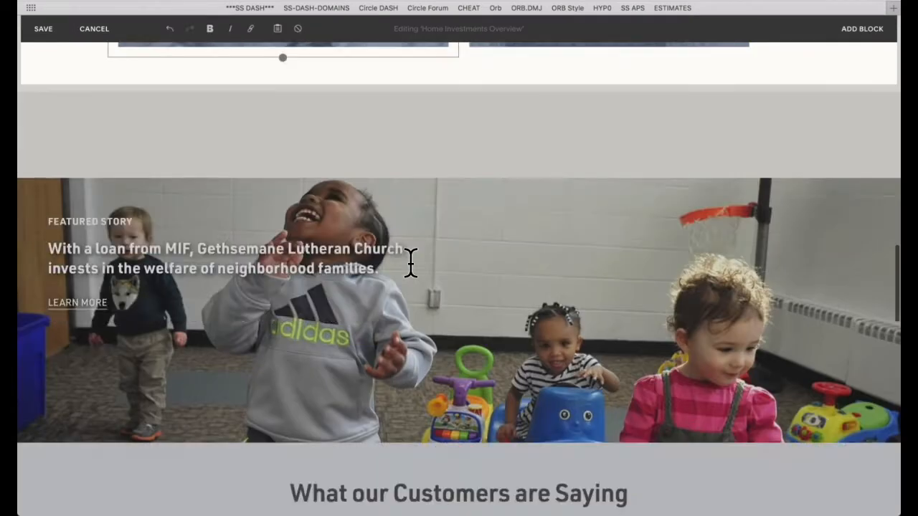
key(Escape)
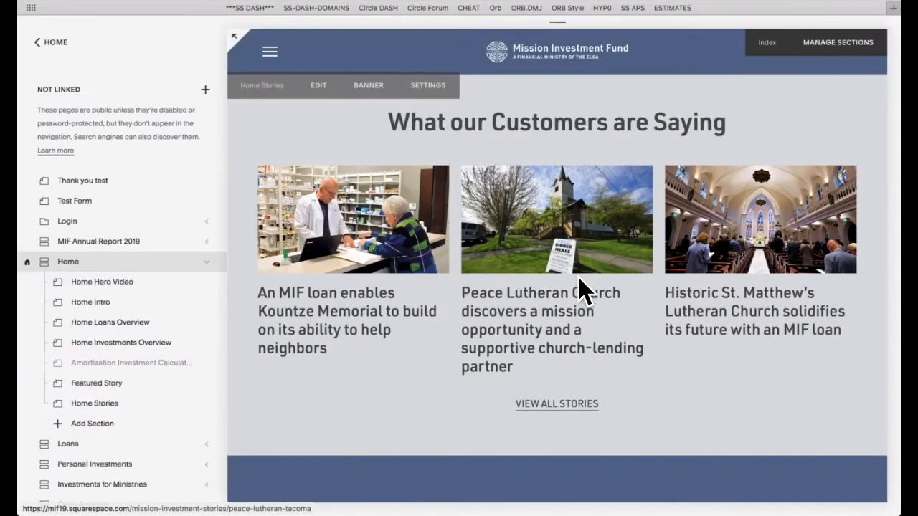
Step: Check which blog feeds the Home Stories section's Summary block, and cancel out of the block and section editing
click(317, 87)
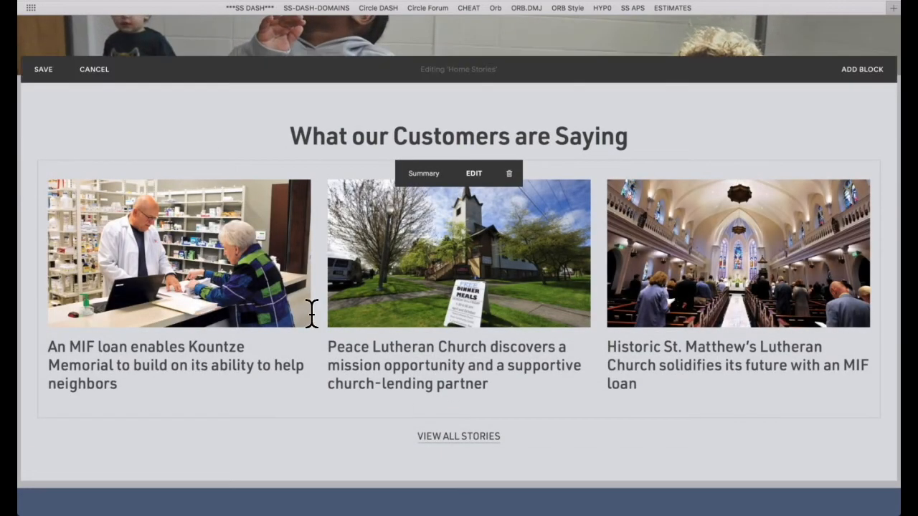
click(471, 173)
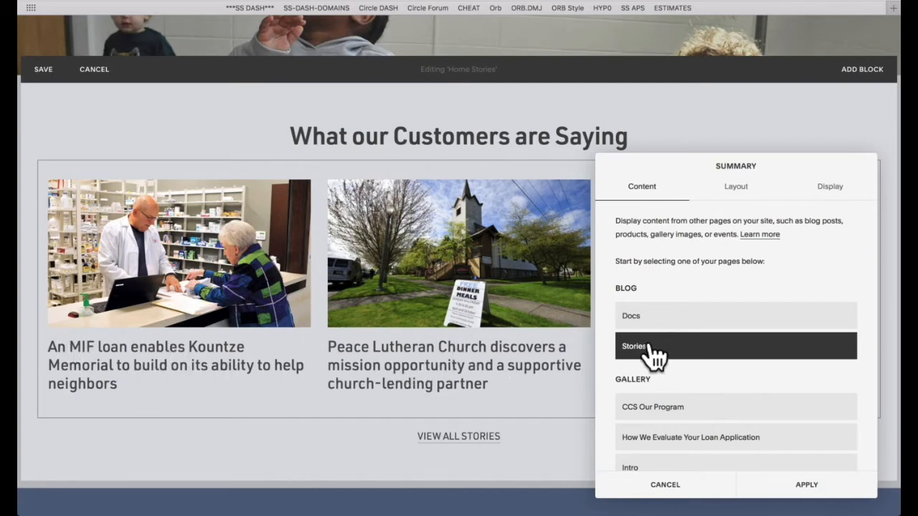
click(676, 490)
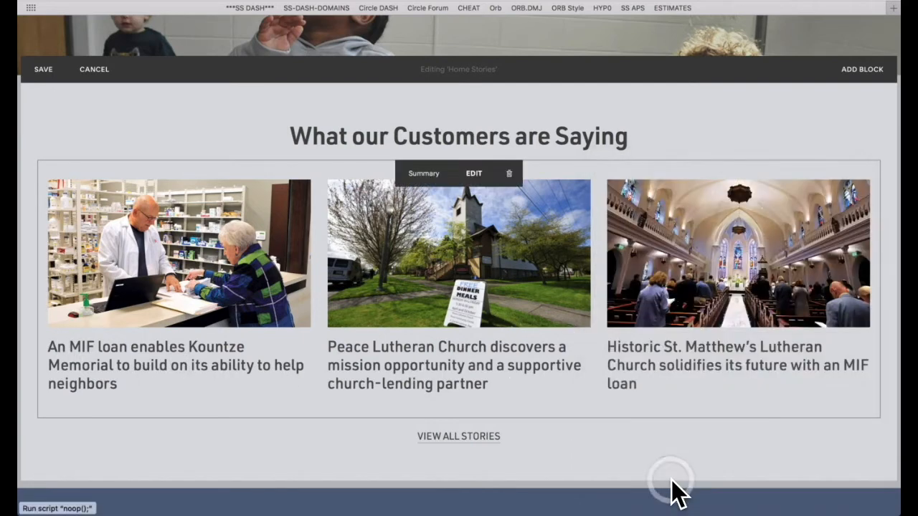
click(100, 70)
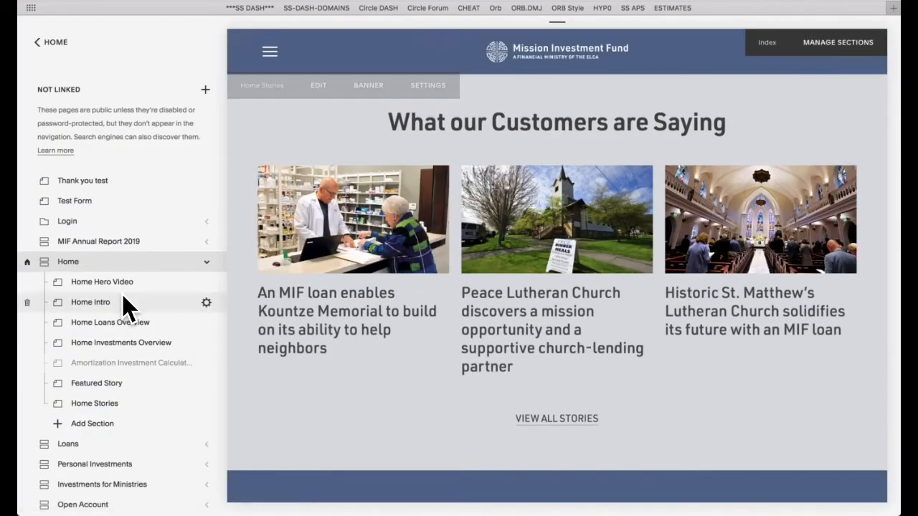
Step: Look through the Not Linked pages, and expand and collapse the Investments for Ministries index to examine its sections
scroll(125, 251, down, 10)
scroll(125, 305, down, 10)
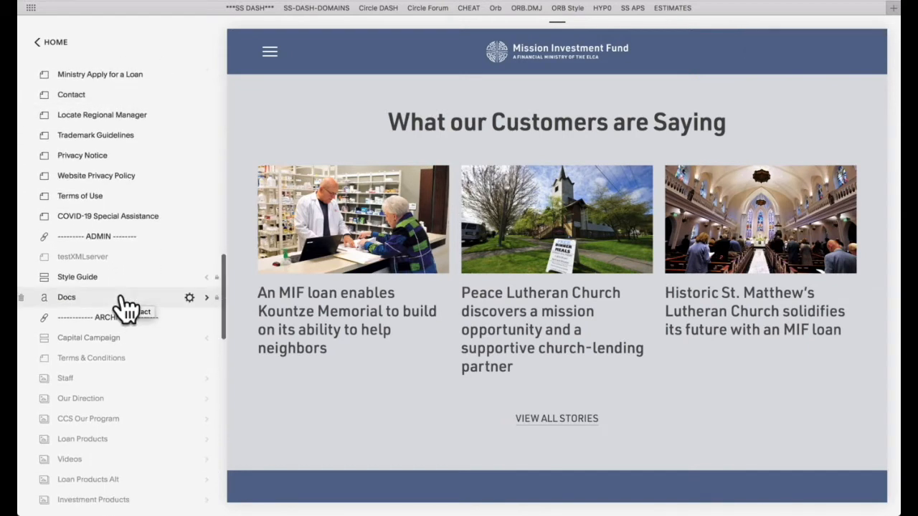
scroll(68, 145, up, 9)
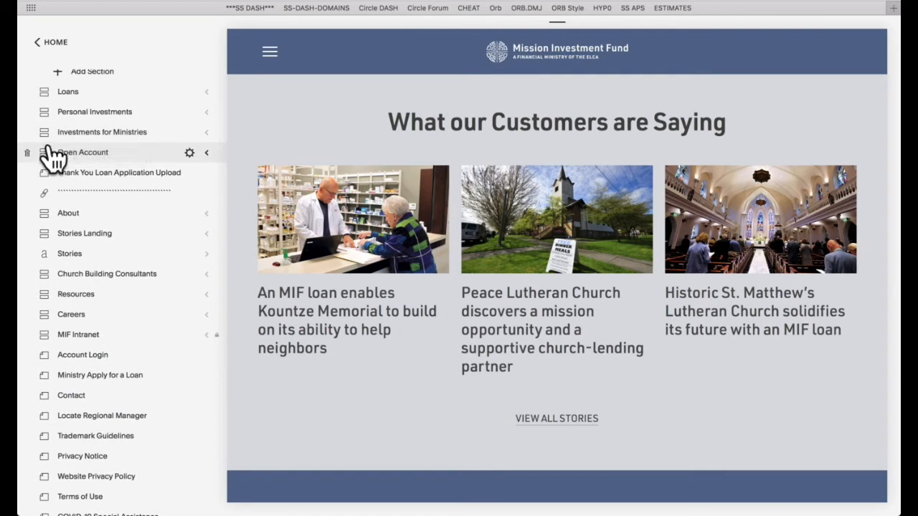
click(205, 135)
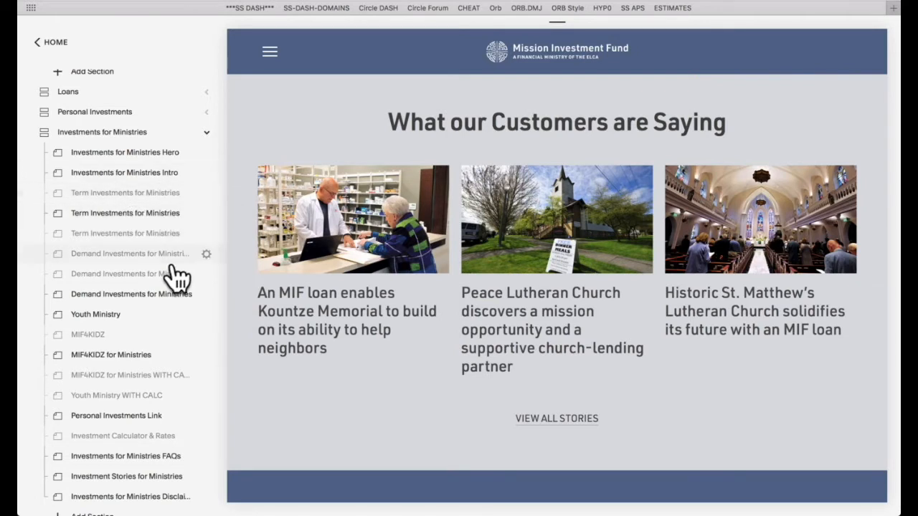
click(206, 133)
Step: Open the Stories blog and search its posts for "An MIF" to locate the Kountze Memorial story
scroll(96, 243, down, 1)
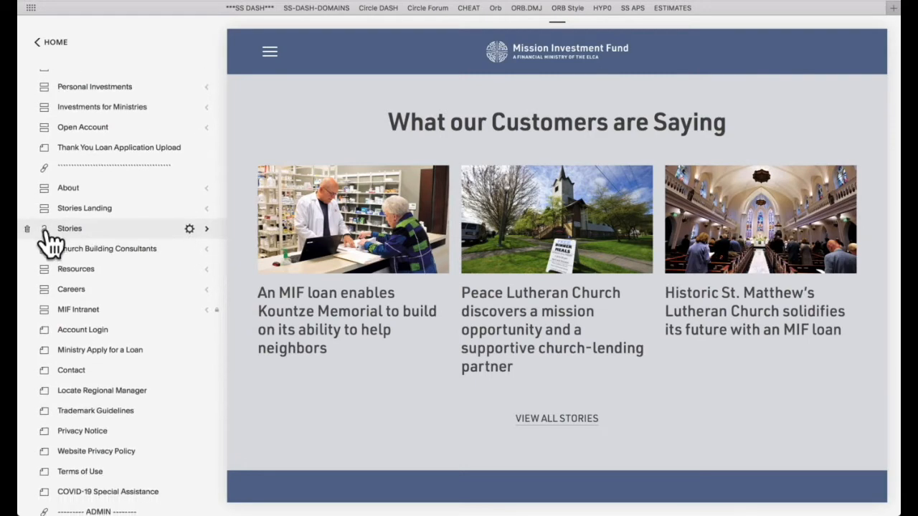
click(92, 229)
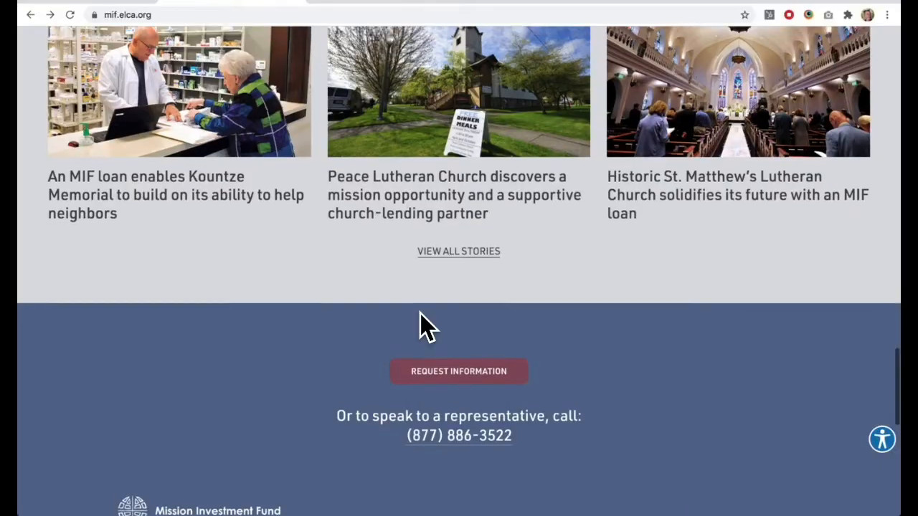
scroll(421, 323, up, 2)
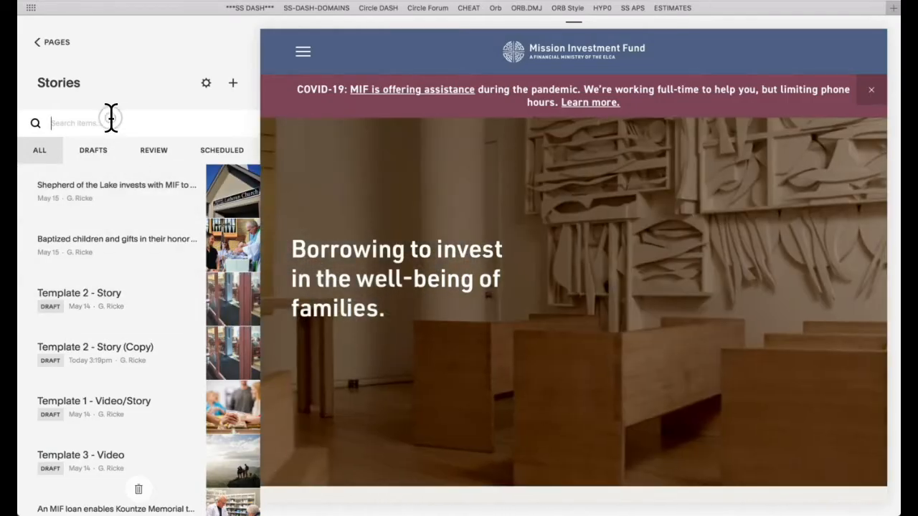
click(110, 119)
text(An MIF)
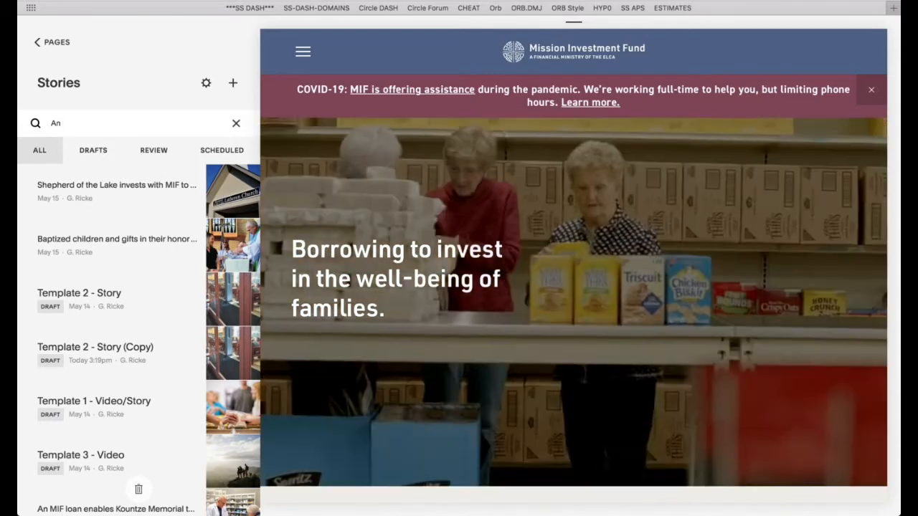
scroll(118, 459, down, 1)
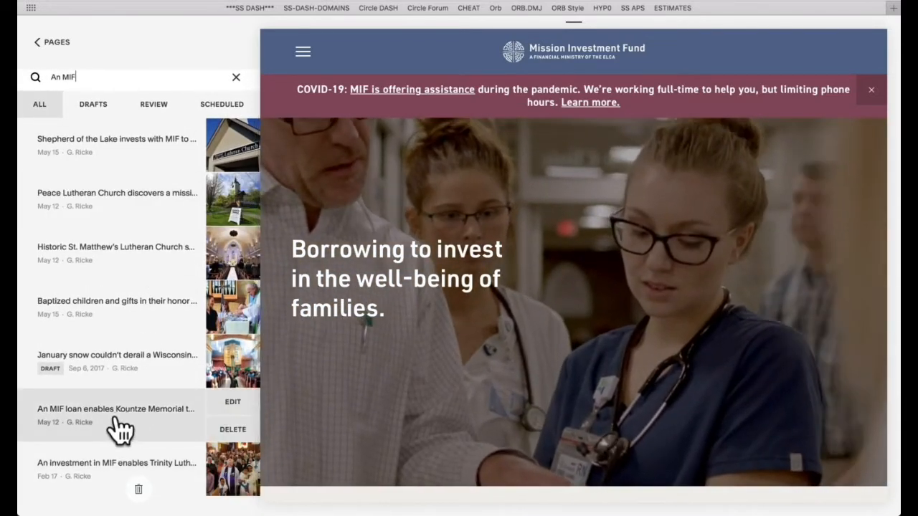
Step: Open the Kountze Memorial loan story for editing, and view the same story on the live site
click(120, 426)
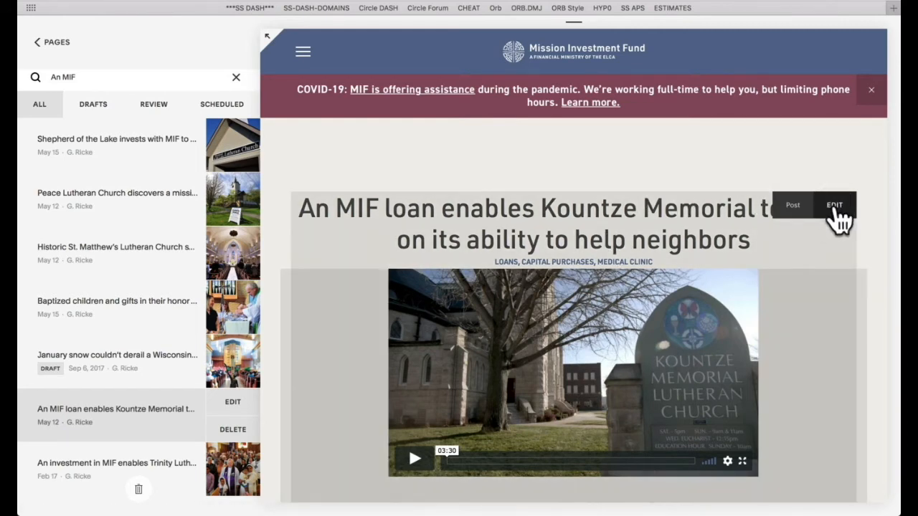
click(834, 206)
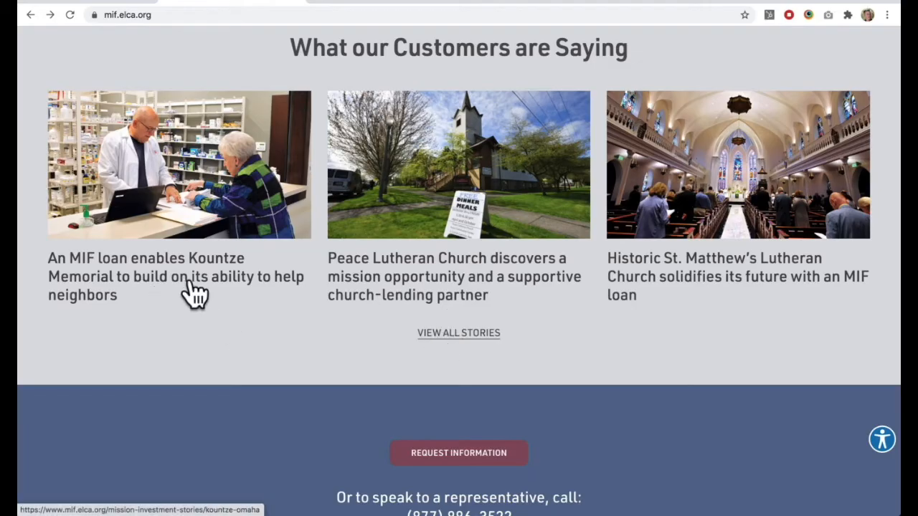
click(190, 287)
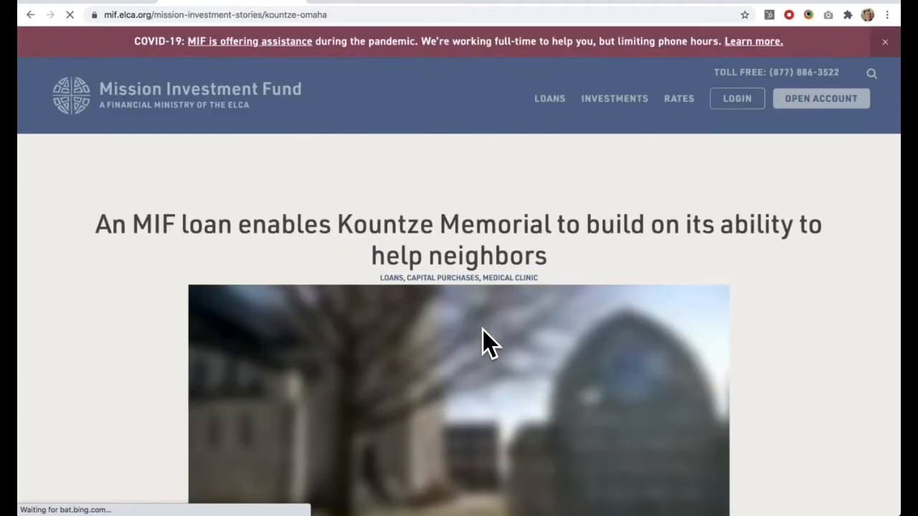
scroll(483, 332, down, 3)
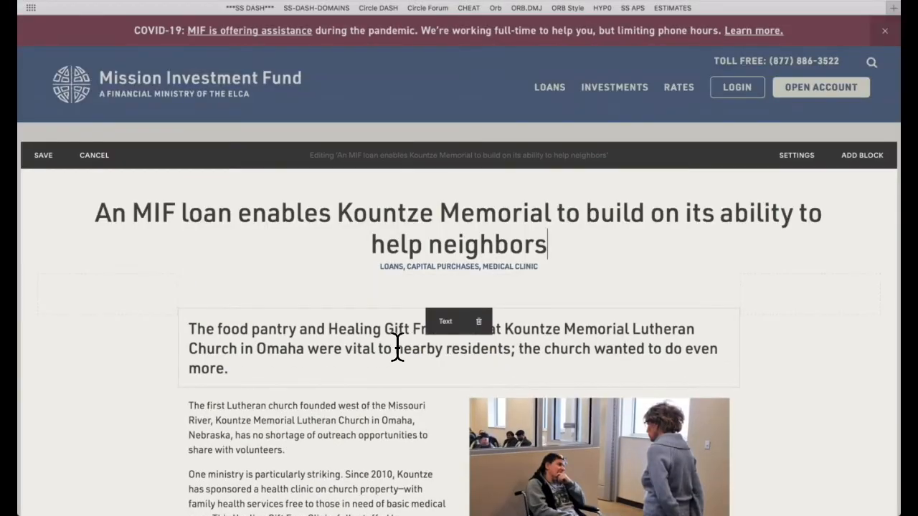
Step: Check the Kountze Memorial post's text blocks and the image block settings of the clinic counseling photo
click(397, 349)
click(308, 421)
scroll(306, 424, down, 4)
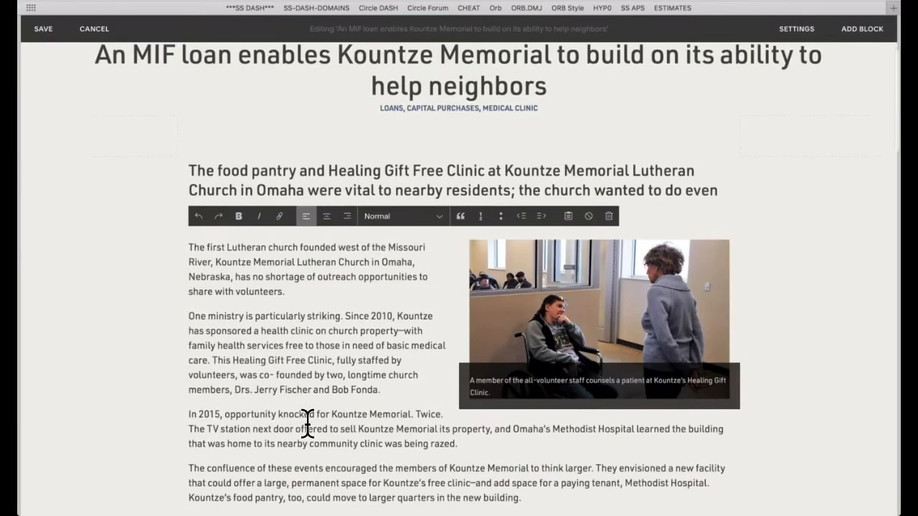
mouse_move(545, 277)
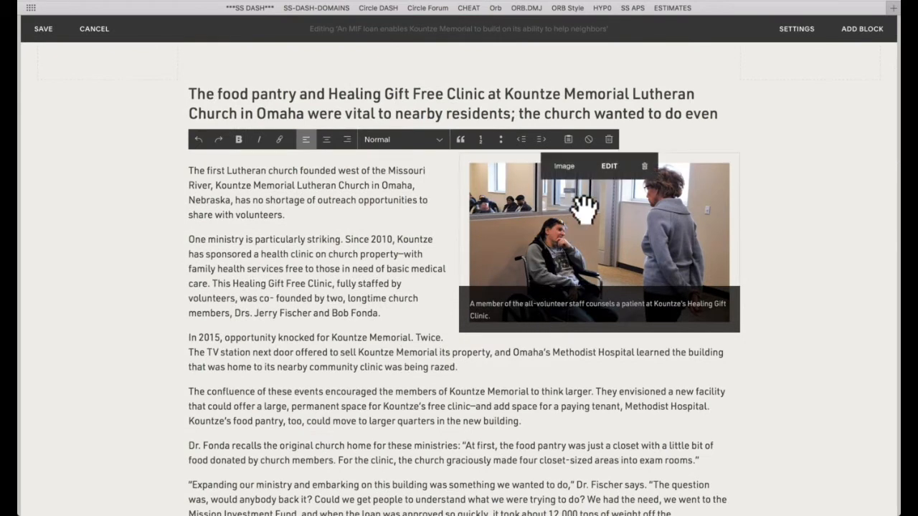
click(611, 169)
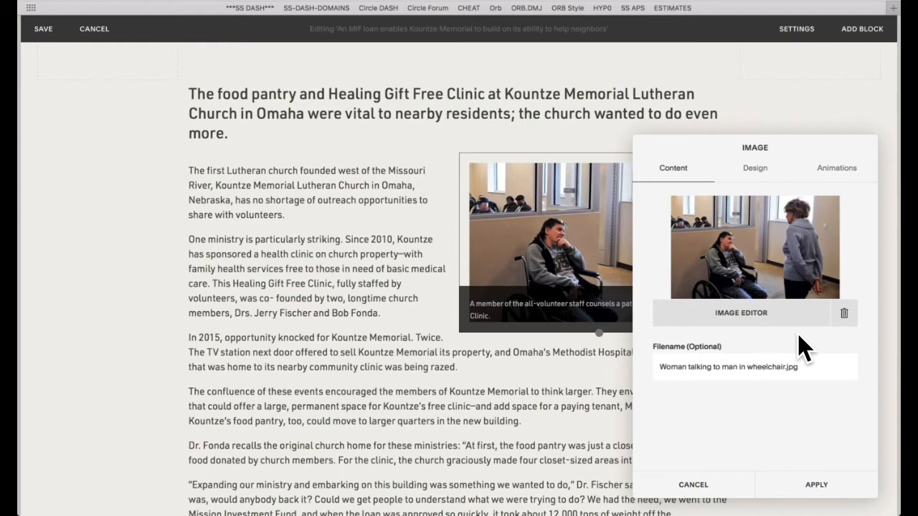
click(322, 239)
Step: Review the rest of the Kountze Memorial post down to the Subscribe block, and save the post
scroll(323, 239, down, 5)
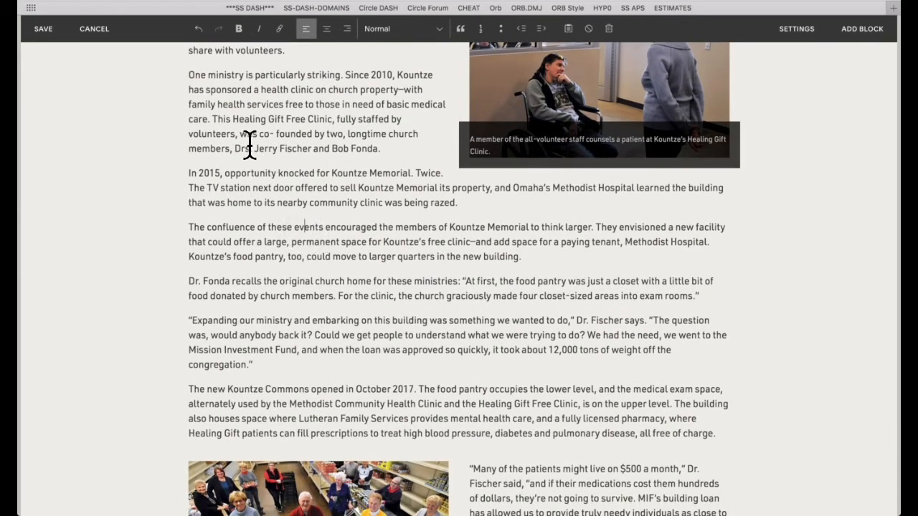
scroll(352, 293, down, 10)
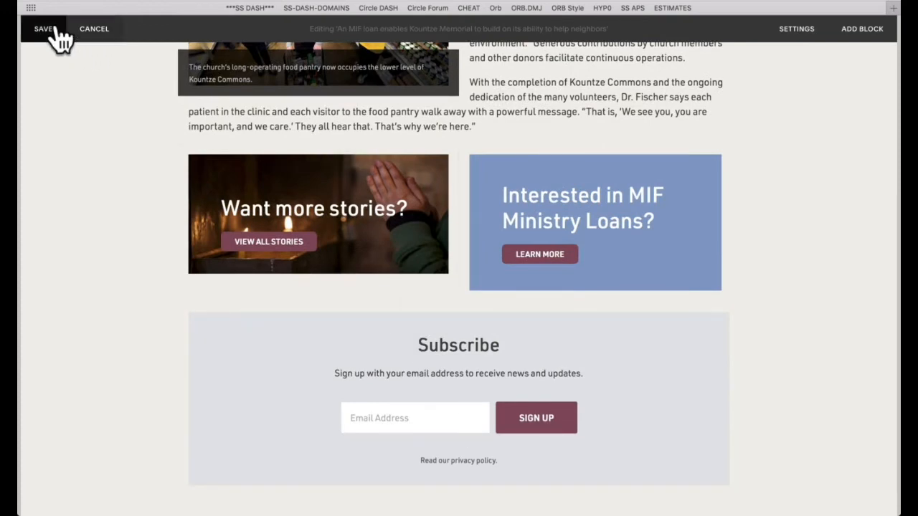
click(44, 28)
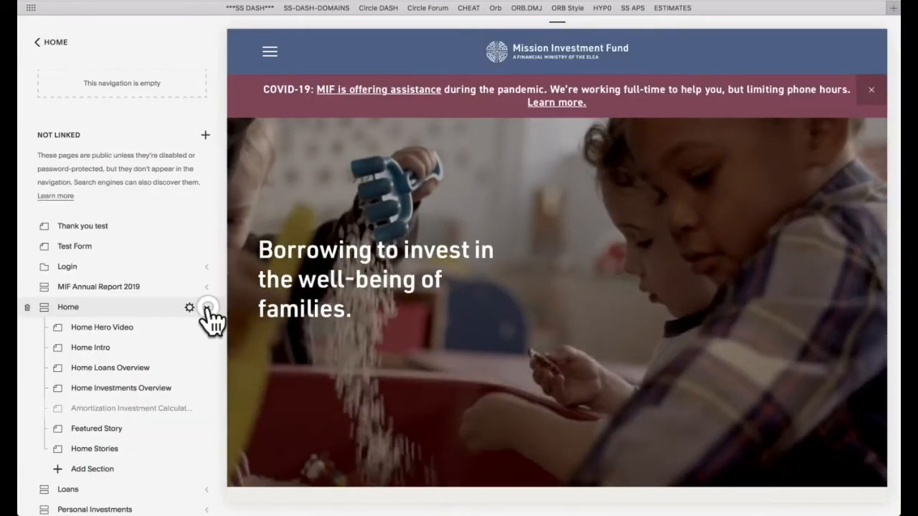
Step: Collapse the Home index and open the Personal Investments page through the previewed site's navigation
click(208, 307)
click(270, 50)
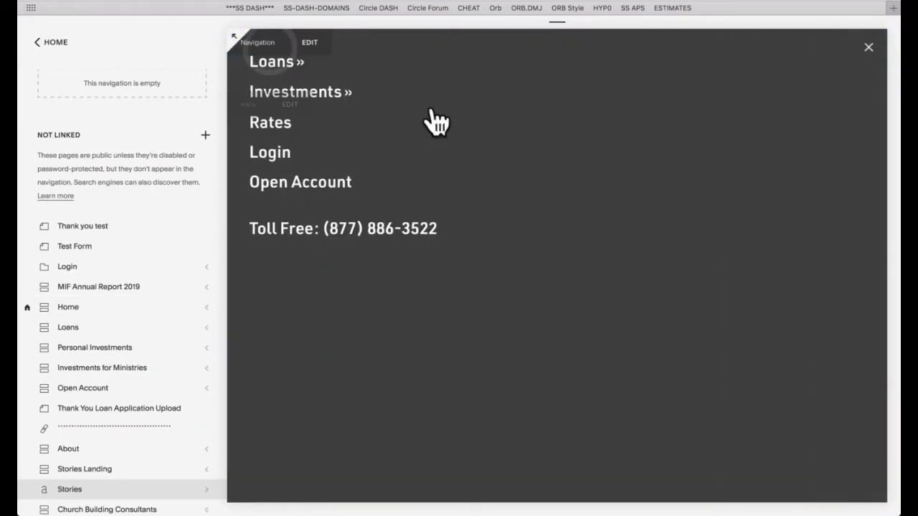
click(335, 95)
click(343, 152)
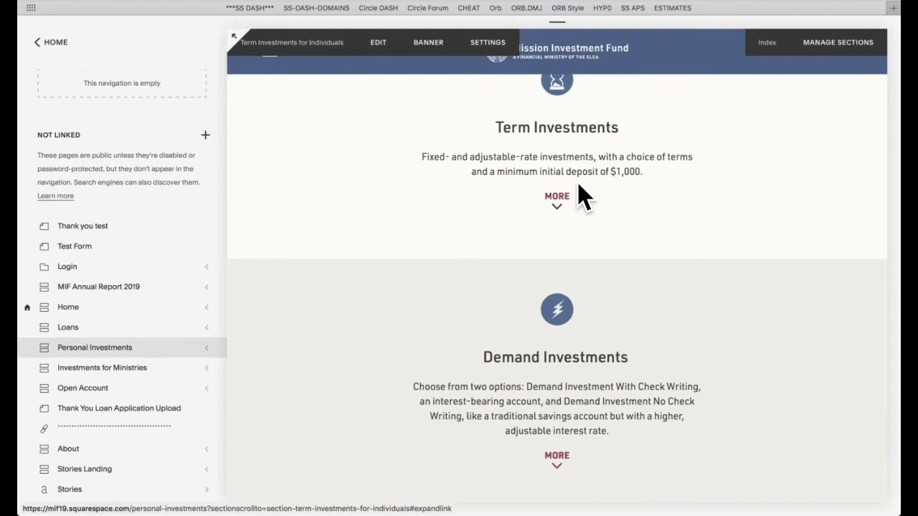
Step: Open the Term Investments for Individuals section for editing, and inspect its text blocks and the link behind More
click(378, 44)
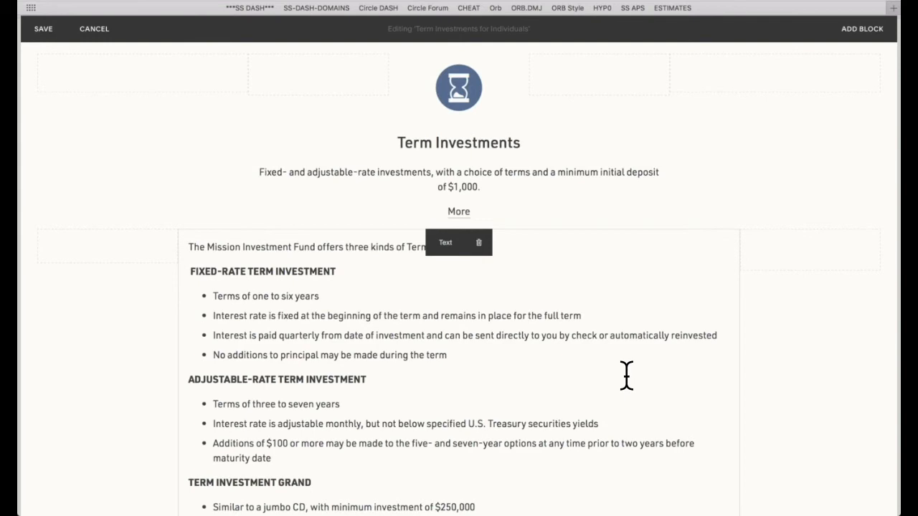
scroll(609, 363, down, 4)
scroll(609, 364, up, 4)
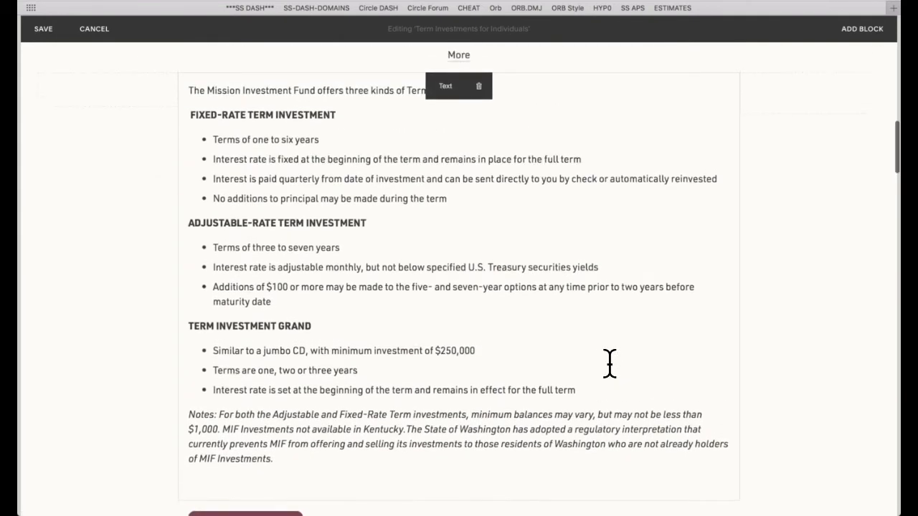
click(499, 354)
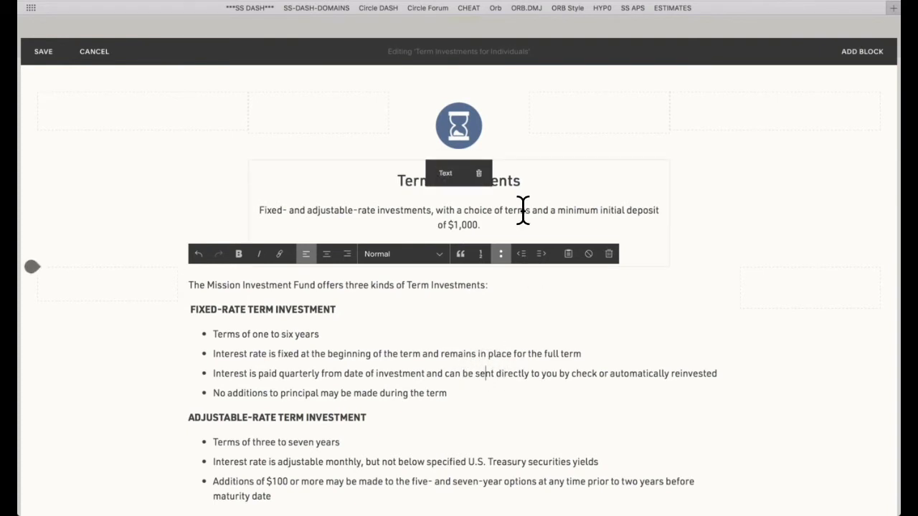
click(548, 210)
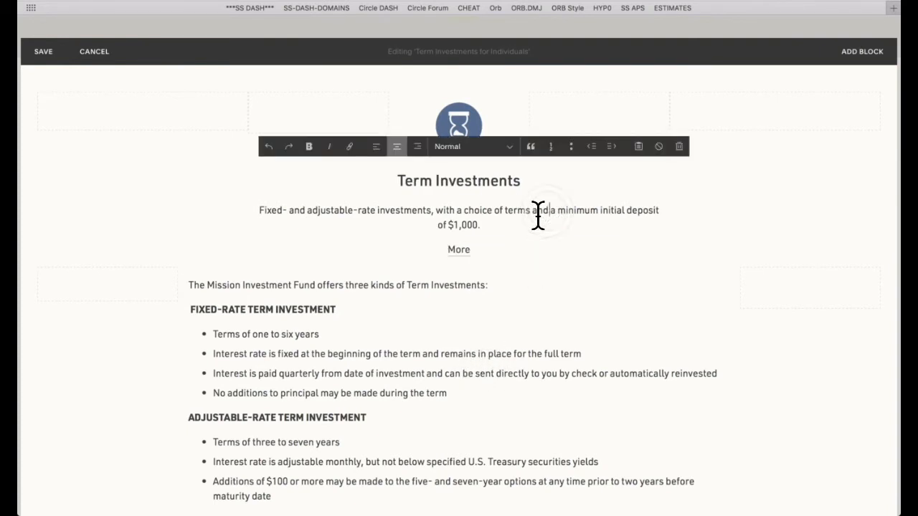
click(479, 250)
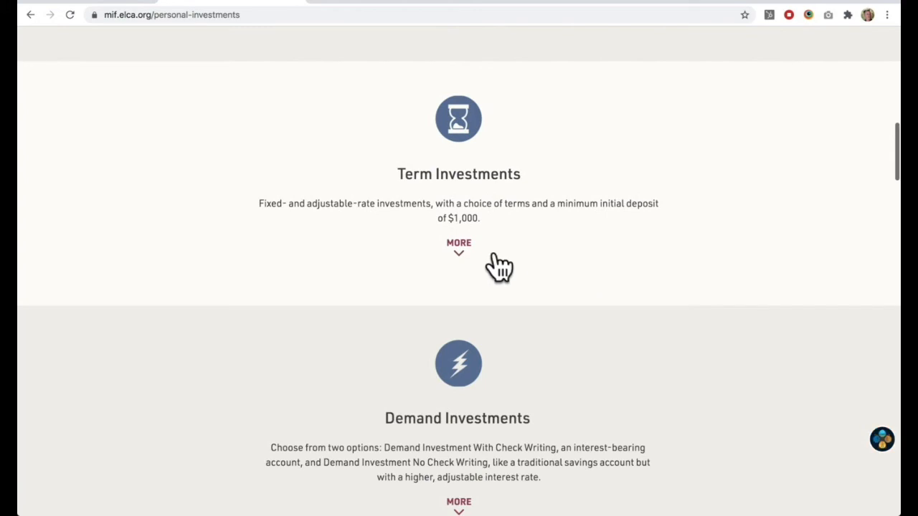
Step: Expand and collapse the Term Investments details on the live Personal Investments page to test the More link
scroll(615, 321, down, 1)
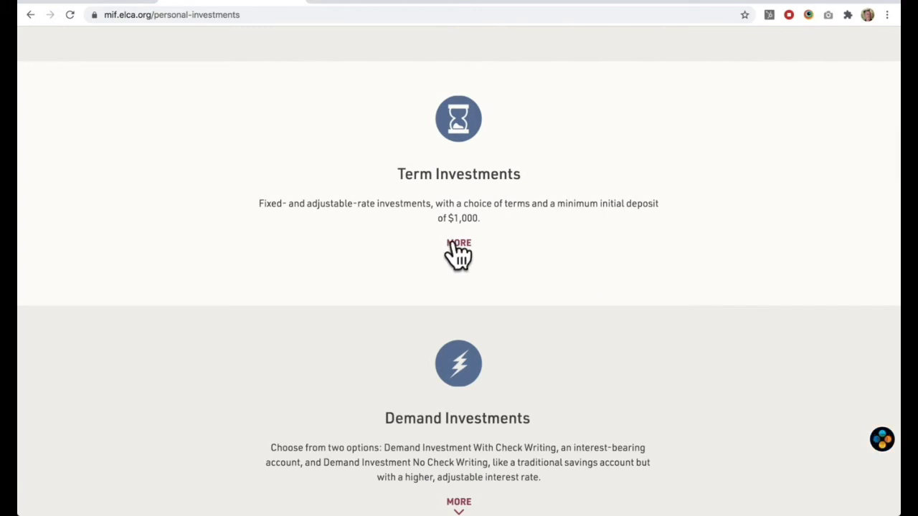
click(452, 244)
click(455, 245)
click(453, 245)
click(457, 251)
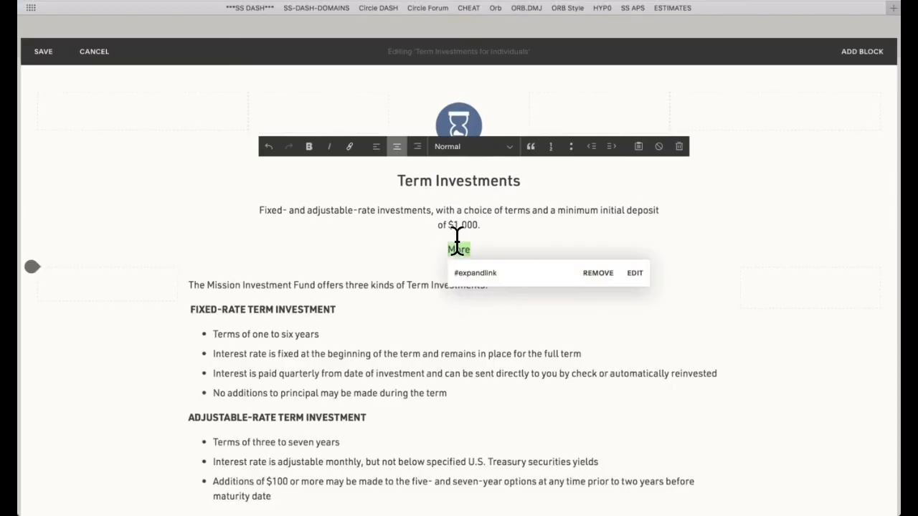
Step: Review the remaining Term Investments text down to the Apply Now button, and exit the section editor
scroll(430, 354, down, 5)
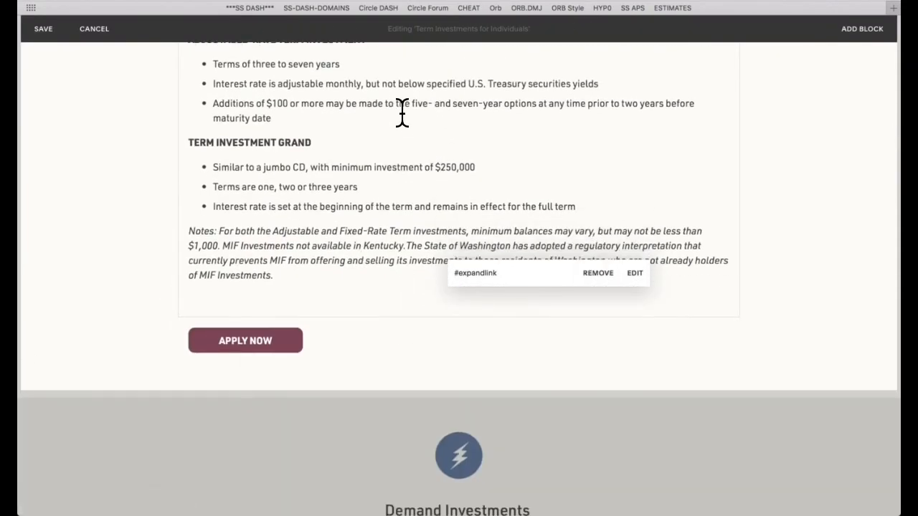
scroll(402, 113, up, 8)
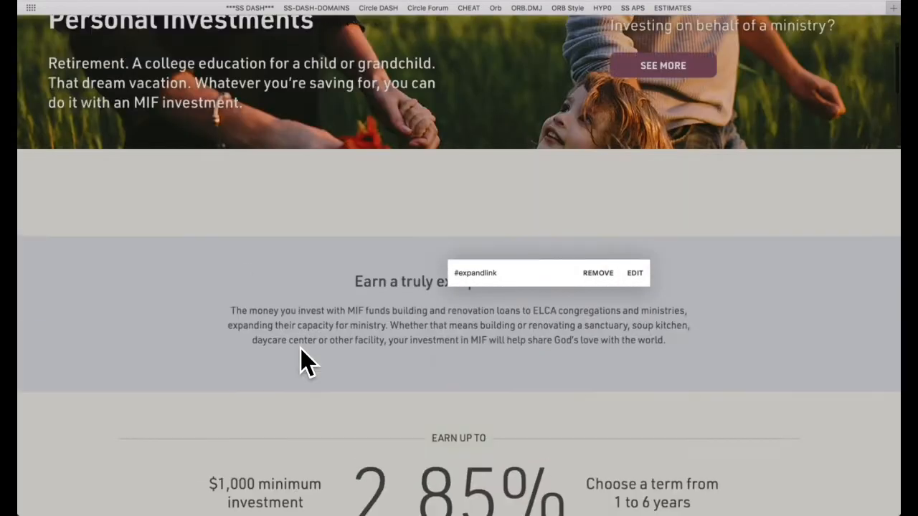
scroll(300, 348, down, 4)
click(96, 297)
Step: Open the Demand Investments for Individuals section for editing, review its expandable text, and cancel the editing
scroll(444, 276, down, 8)
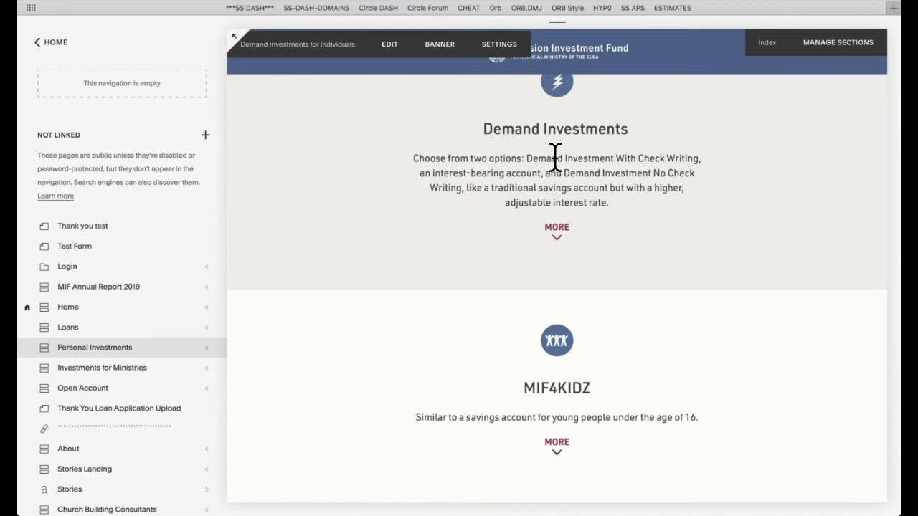
scroll(454, 126, up, 1)
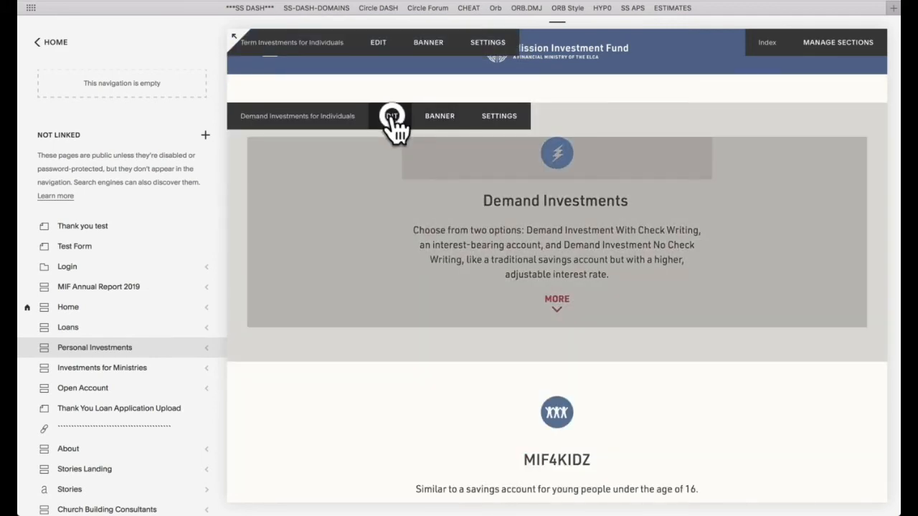
click(392, 116)
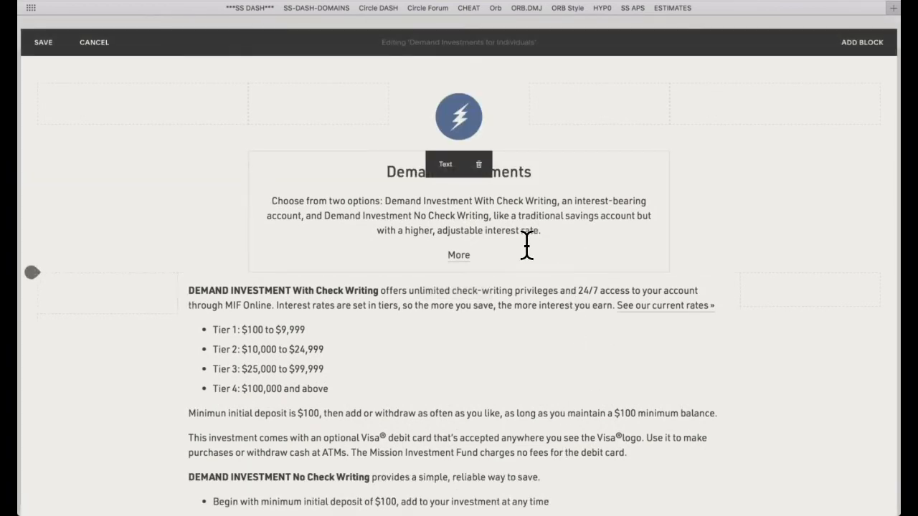
scroll(527, 245, down, 5)
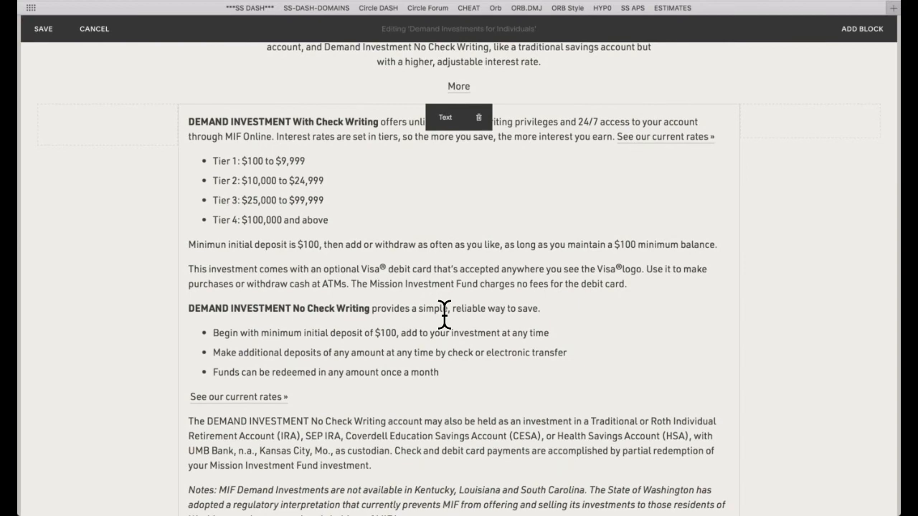
scroll(443, 316, down, 1)
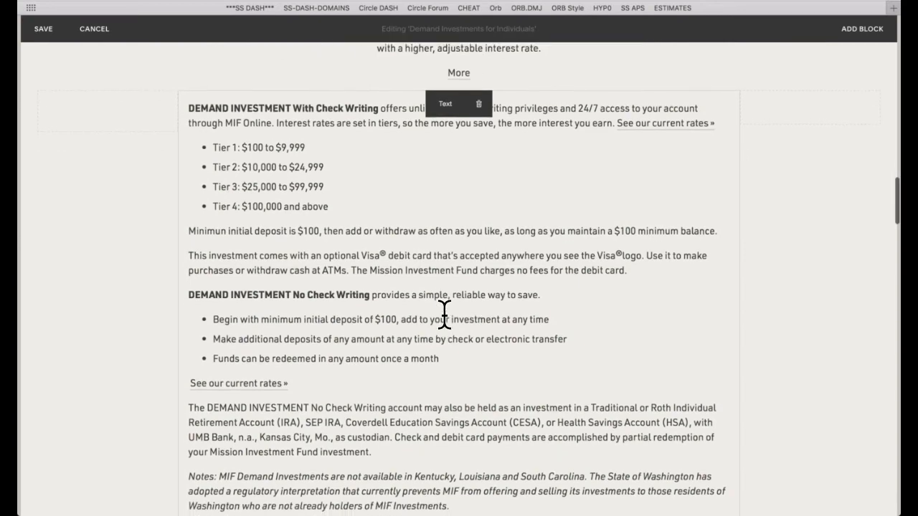
click(98, 29)
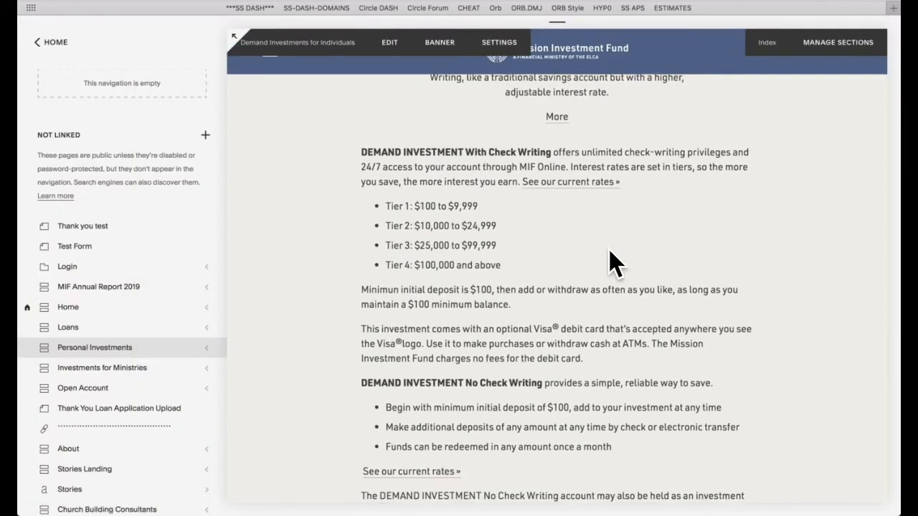
Step: Look over the Personal Investments page's upper sections, including the hero, the intro and the earnings rate
scroll(613, 263, up, 15)
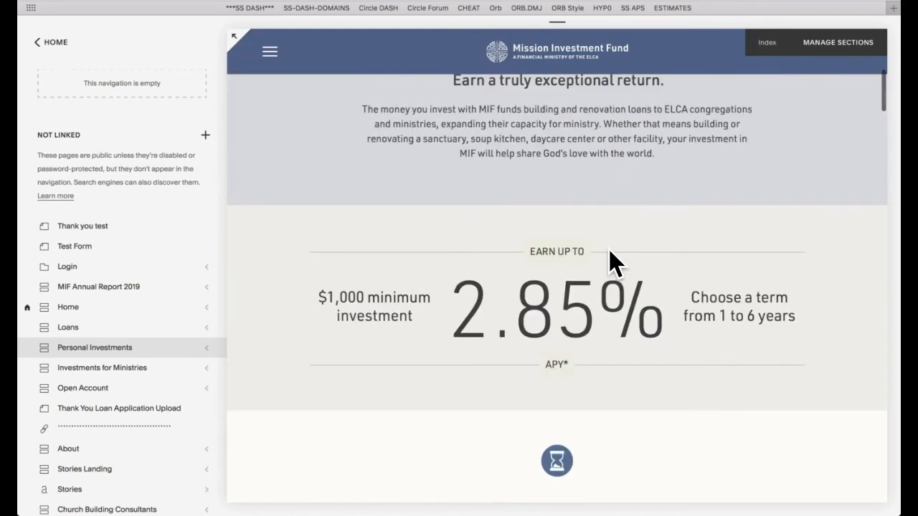
scroll(612, 263, up, 5)
scroll(609, 250, up, 4)
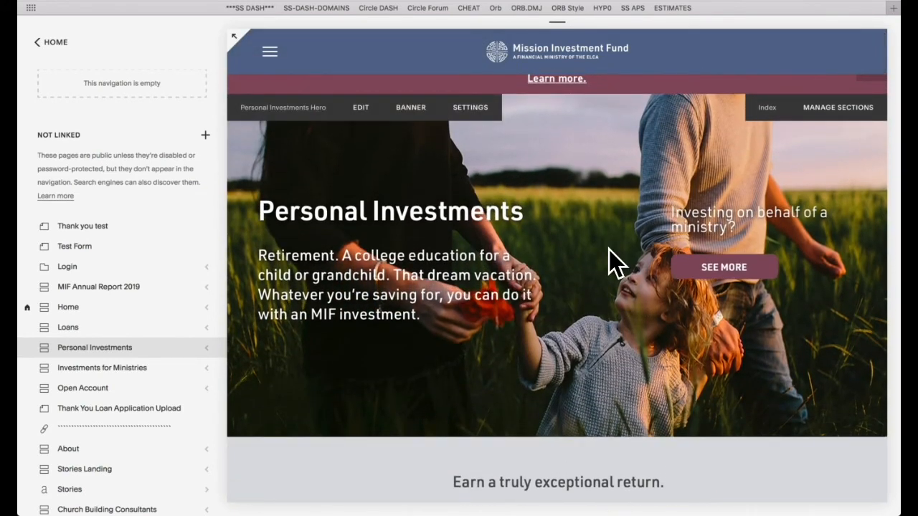
scroll(647, 387, down, 3)
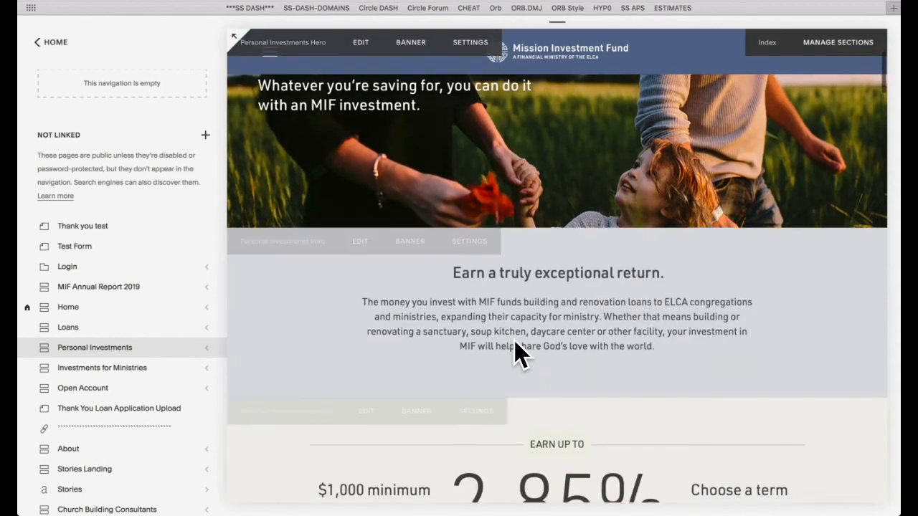